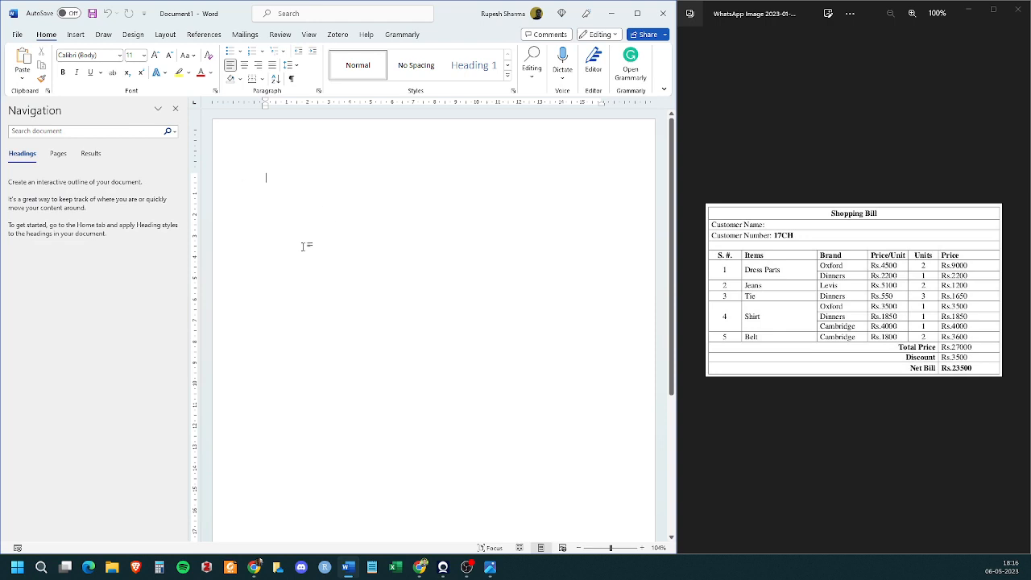
- Close the Navigation pane and enter "Table Question" as the document's first line
{"action": "left_click", "coordinate": [175, 108]}
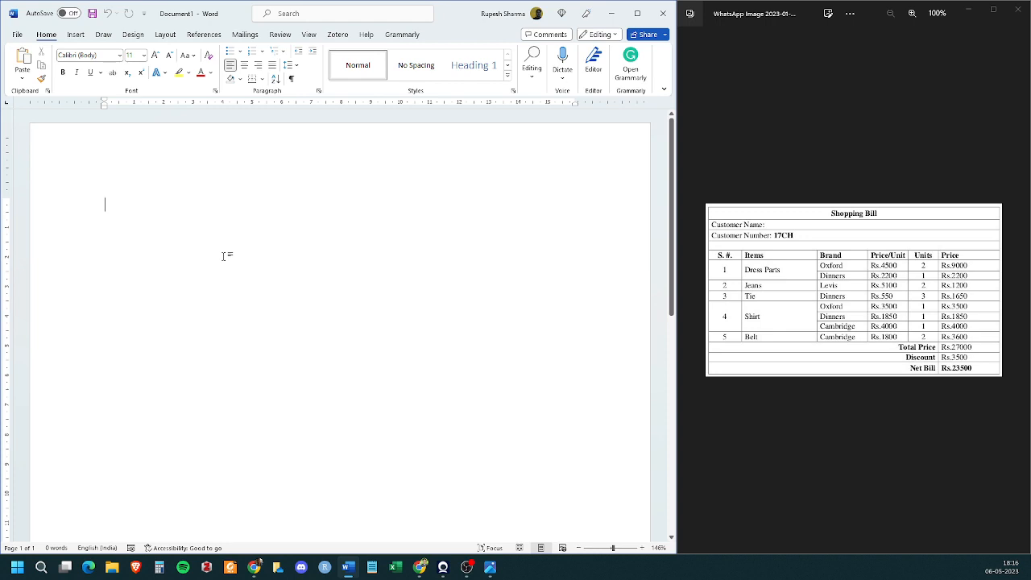
{"action": "type", "text": "Table Question"}
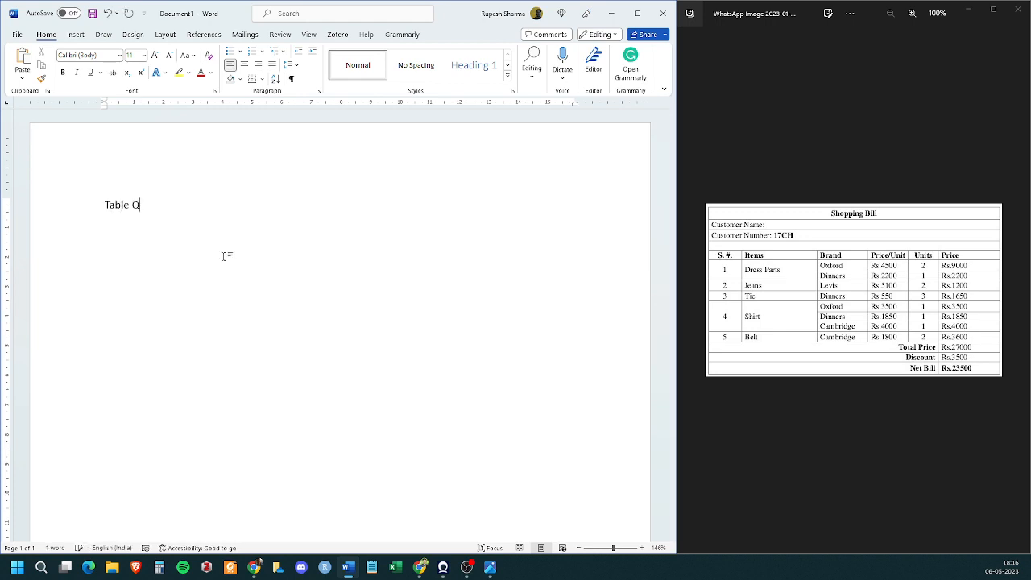
{"action": "key", "text": "Return"}
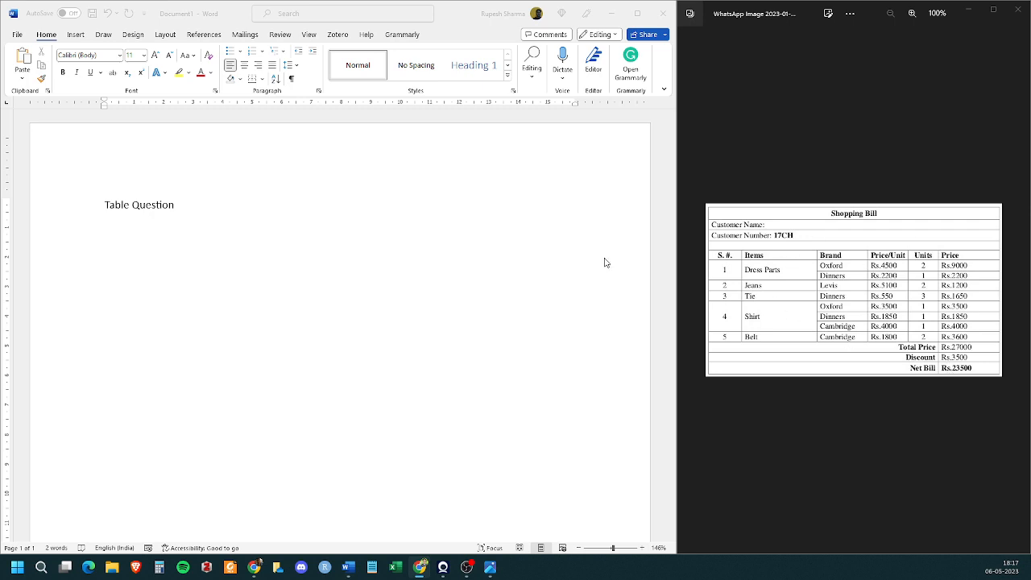
- Add the line "16 Rows x 6 Cols" below the "Table Question" line, followed by a new paragraph
{"action": "left_click", "coordinate": [214, 234]}
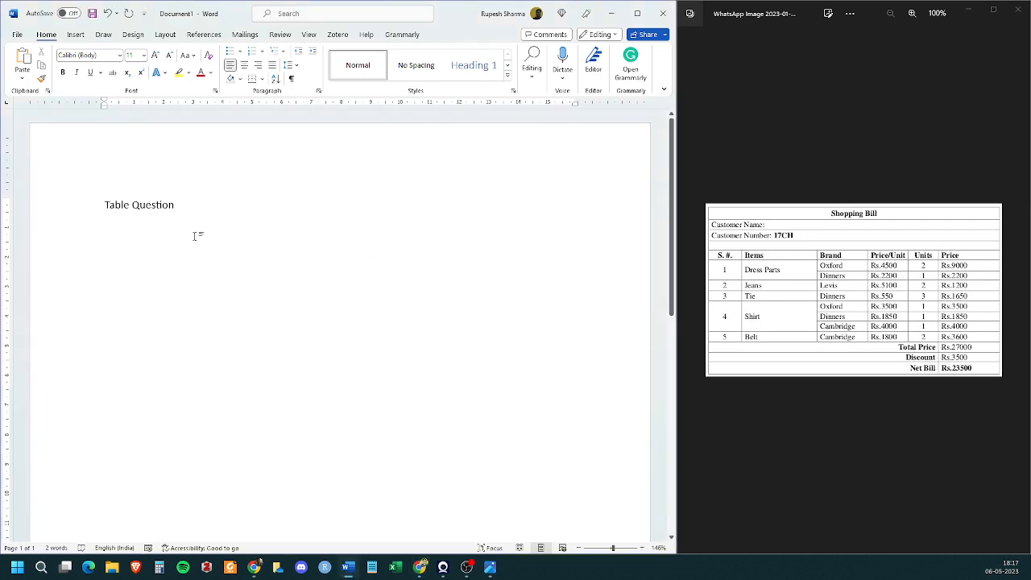
{"action": "type", "text": "16 Rows x"}
{"action": "type", "text": "6 "}
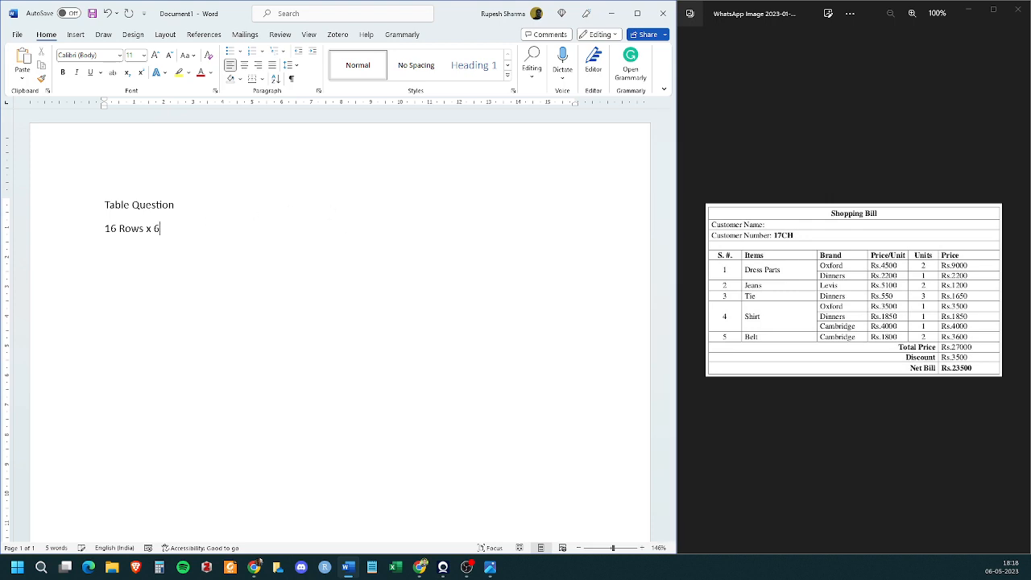
{"action": "type", "text": "Cols"}
{"action": "key", "text": "Return"}
{"action": "key", "text": "alt+Tab"}
{"action": "left_click", "coordinate": [172, 271]}
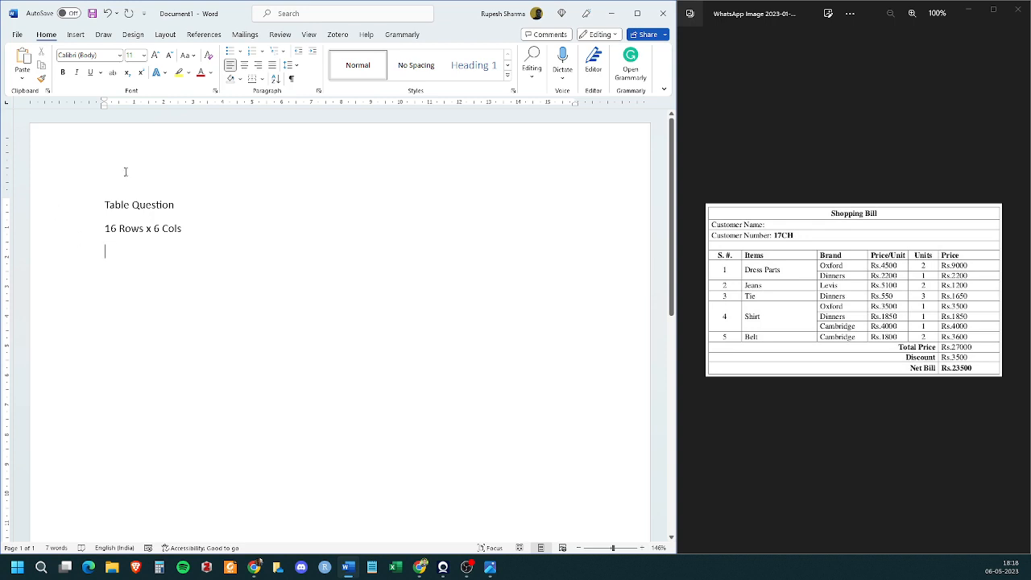
- Insert a table with 6 columns and 16 rows below the "16 Rows x 6 Cols" line
{"action": "left_click", "coordinate": [76, 34]}
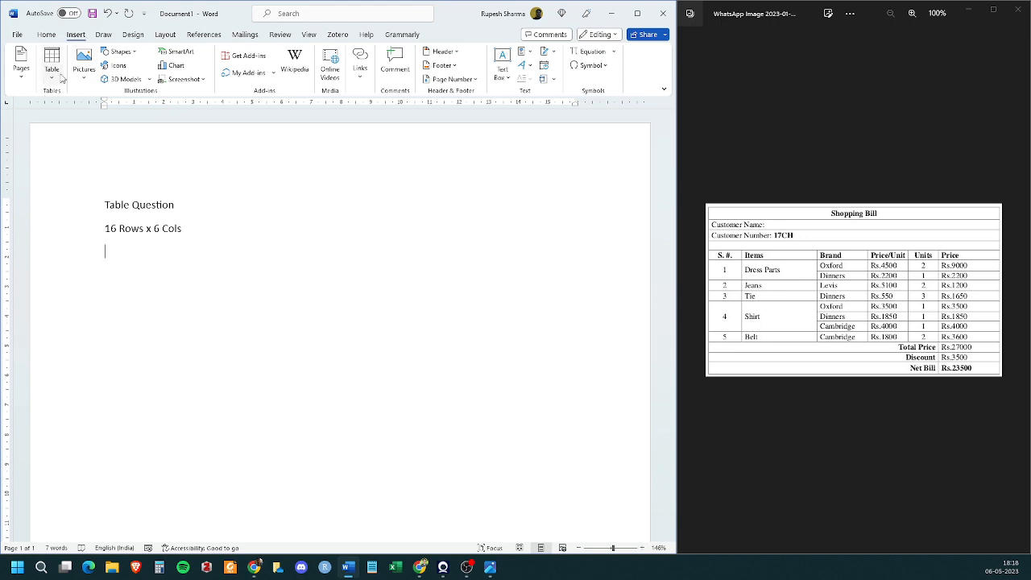
{"action": "left_click", "coordinate": [54, 79]}
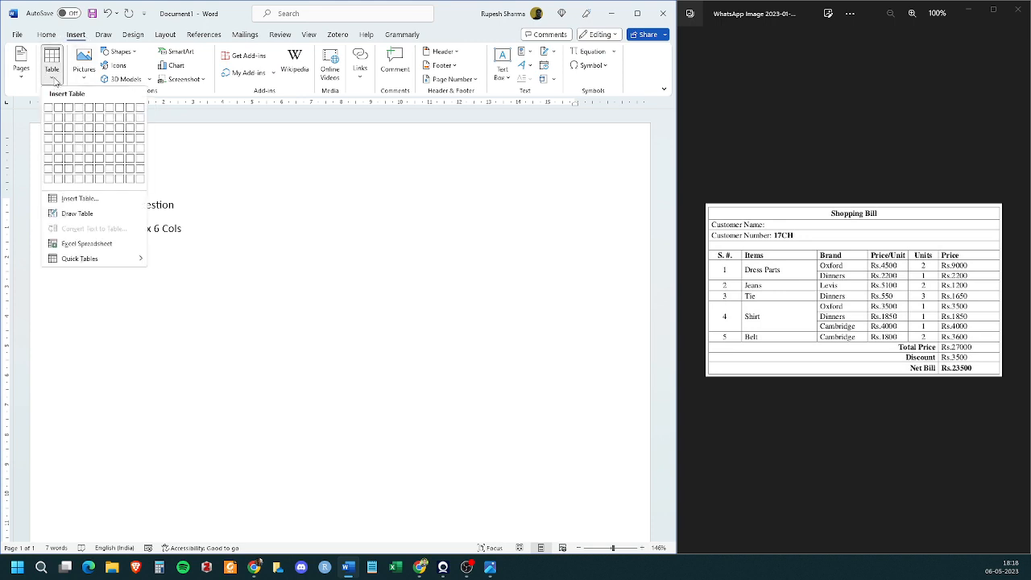
{"action": "left_click", "coordinate": [106, 199]}
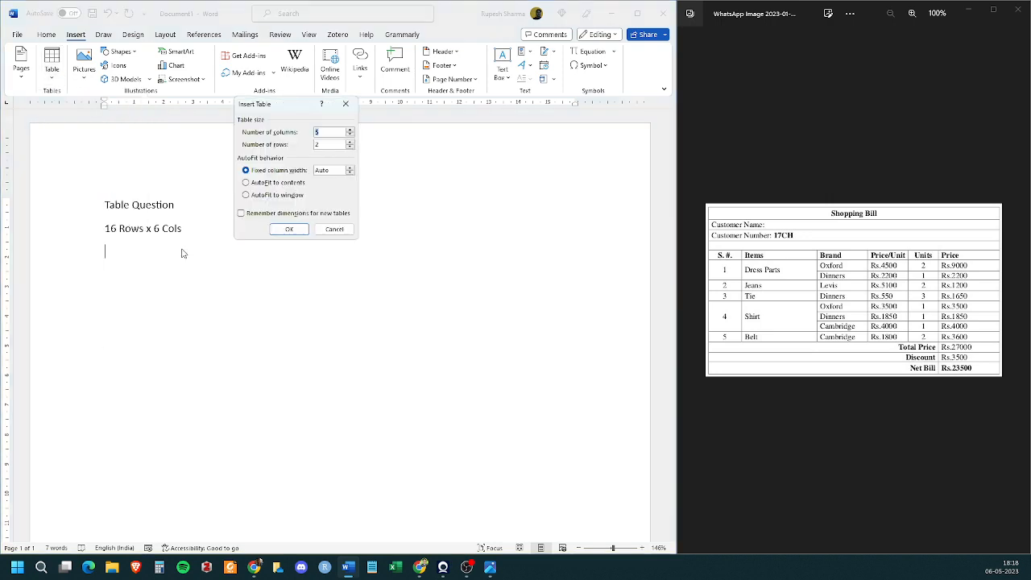
{"action": "left_click_drag", "start_coordinate": [291, 107], "coordinate": [334, 208]}
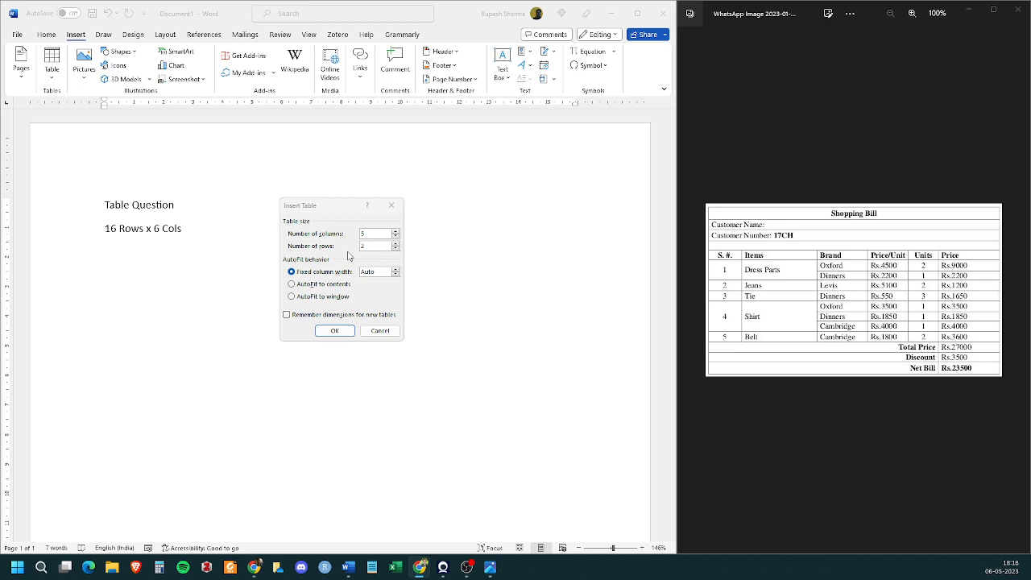
{"action": "left_click", "coordinate": [380, 245]}
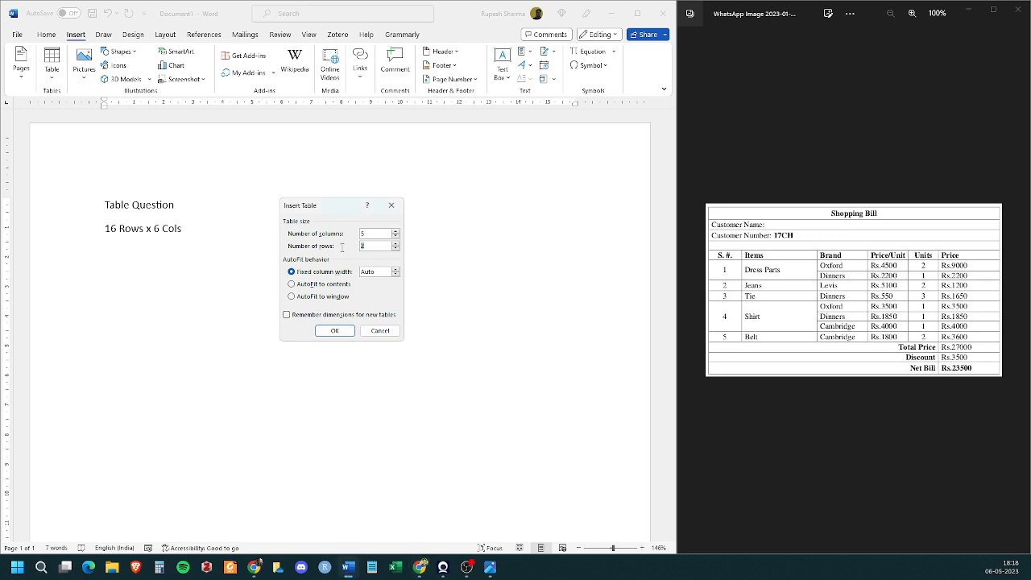
{"action": "type", "text": "16"}
{"action": "type", "text": "6"}
{"action": "left_click", "coordinate": [374, 245]}
{"action": "left_click", "coordinate": [342, 332]}
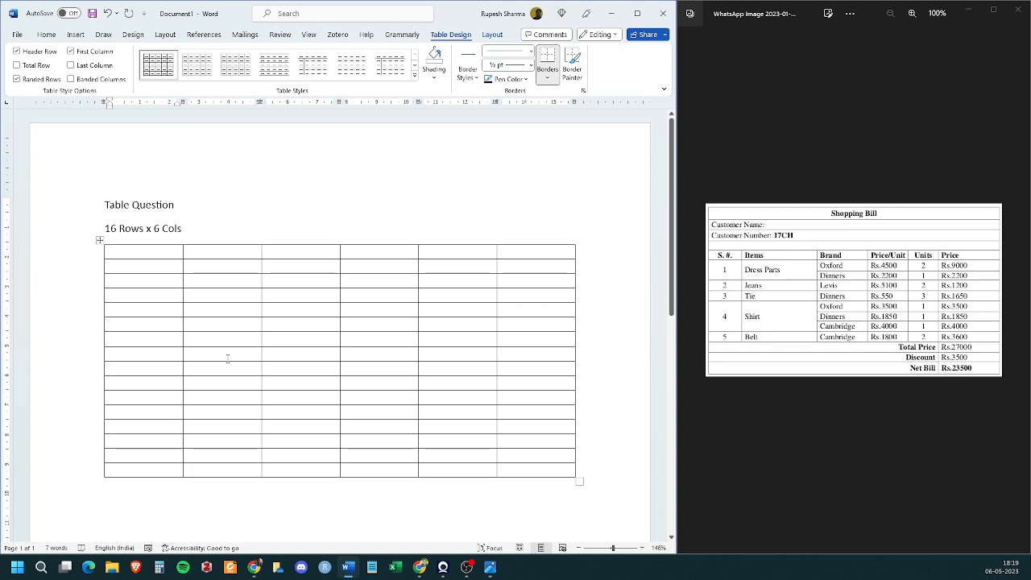
- Enter the title "Shopping Bill" in the first cell of the table
{"action": "type", "text": "Sh"}
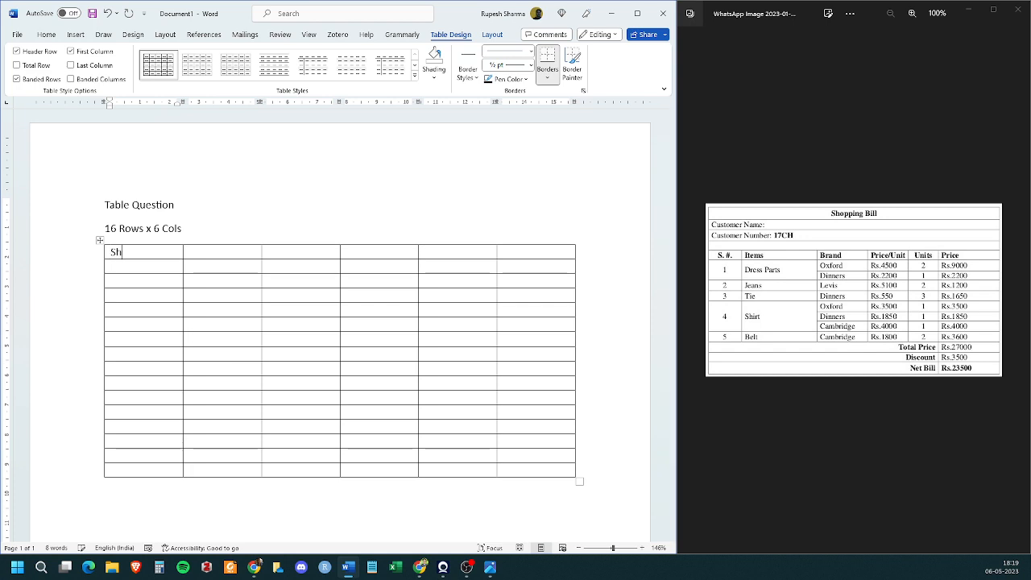
{"action": "type", "text": "opping Vill"}
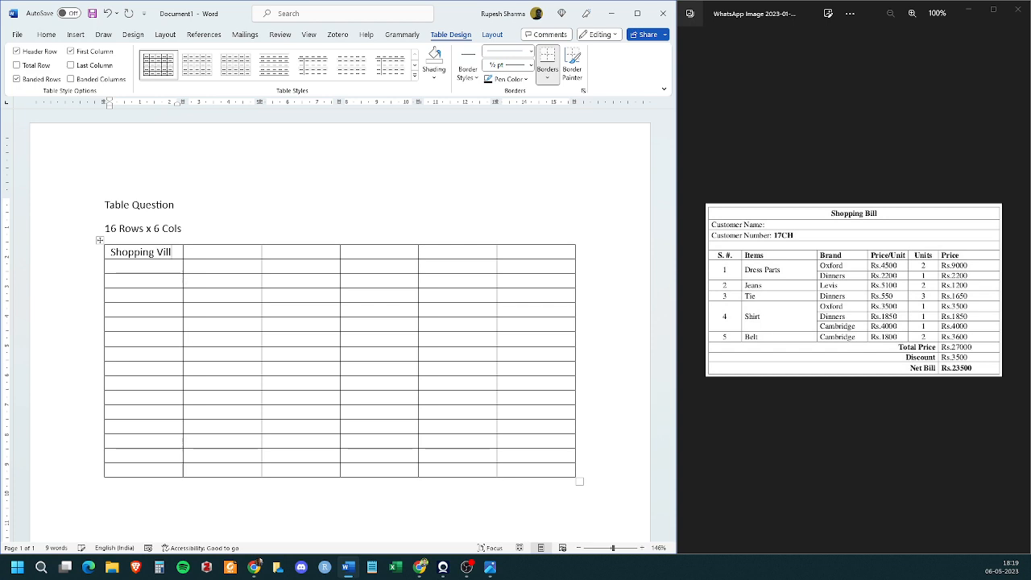
{"action": "key", "text": "Left"}
{"action": "key", "text": "Left"}
{"action": "key", "text": "Left"}
{"action": "key", "text": "shift+Left"}
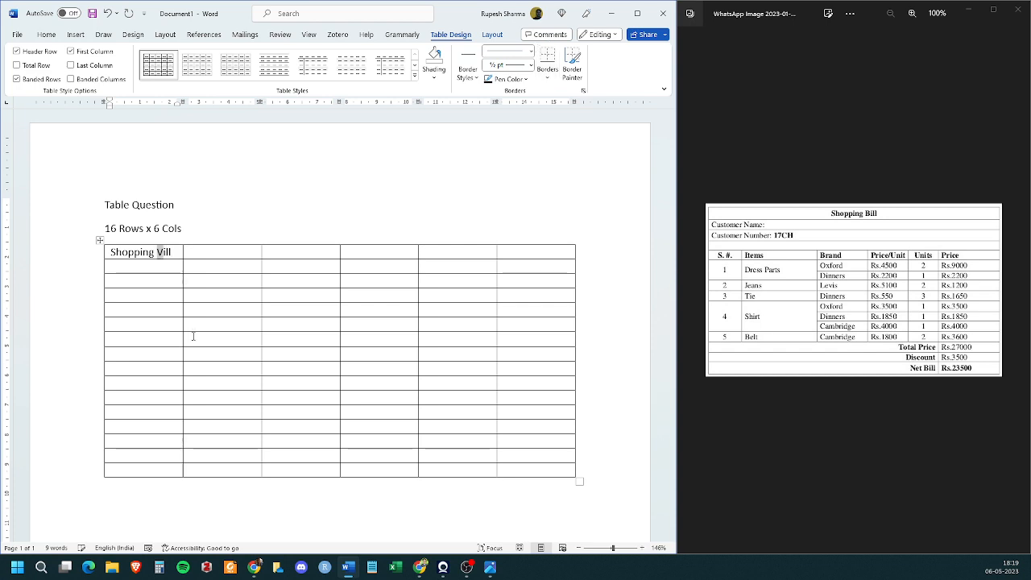
{"action": "type", "text": "B"}
{"action": "key", "text": "Down"}
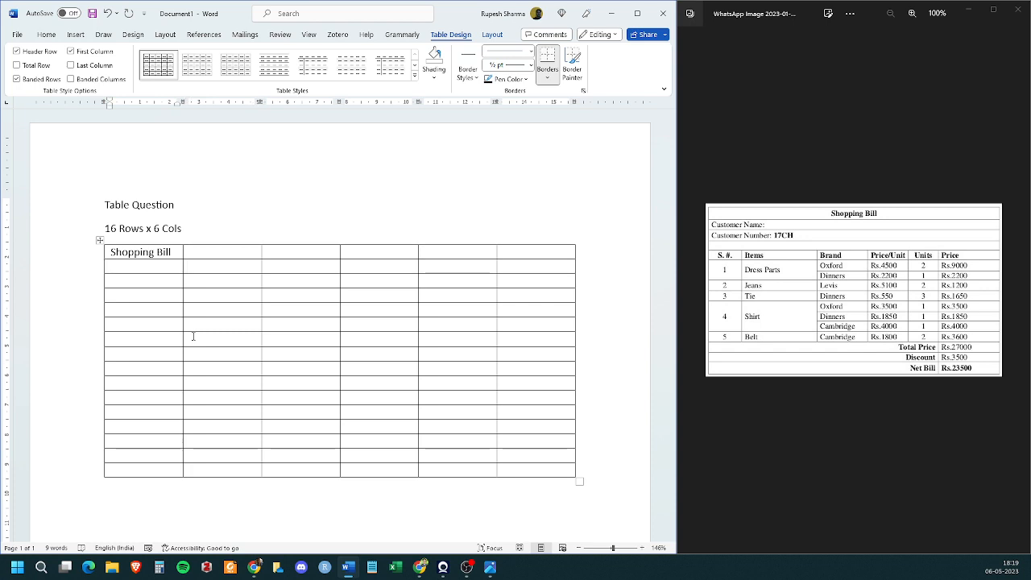
- Enter "Customer Name:" in the second row and "Customer Number:" with the customer number in the third row of the first column
{"action": "type", "text": "Cus"}
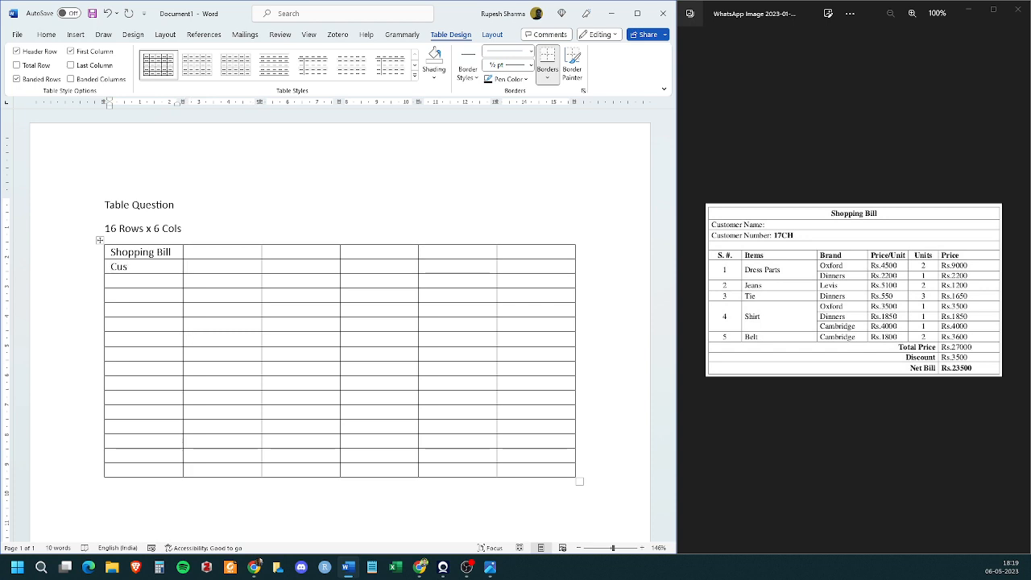
{"action": "type", "text": "tomer"}
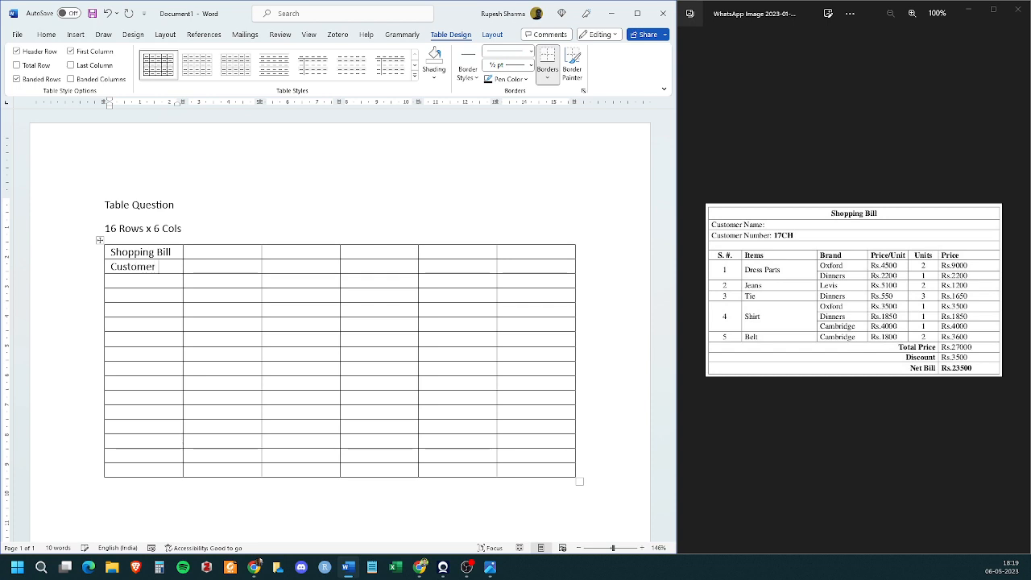
{"action": "type", "text": " Name:"}
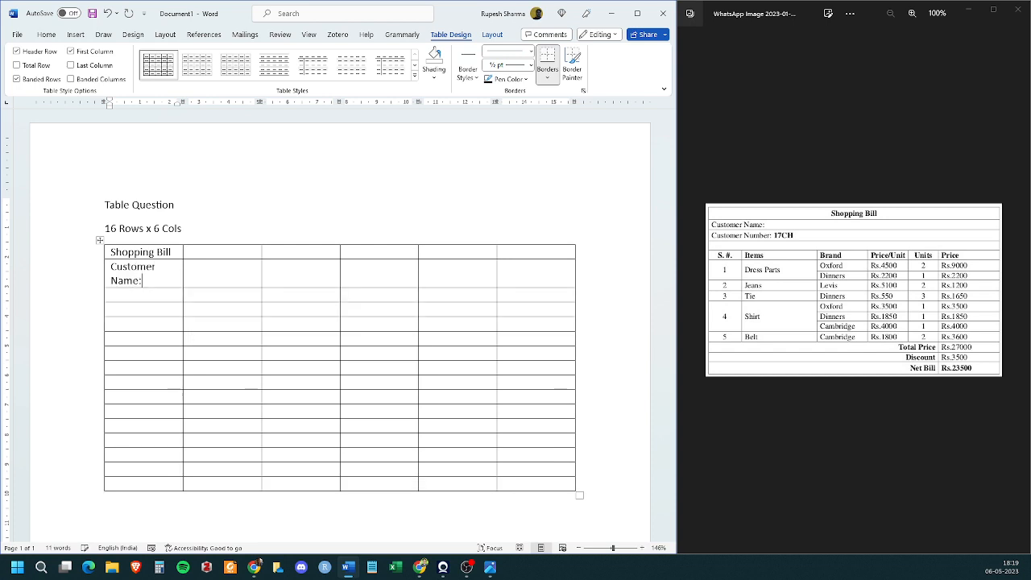
{"action": "left_click", "coordinate": [111, 295]}
{"action": "type", "text": "Customer Numbe"}
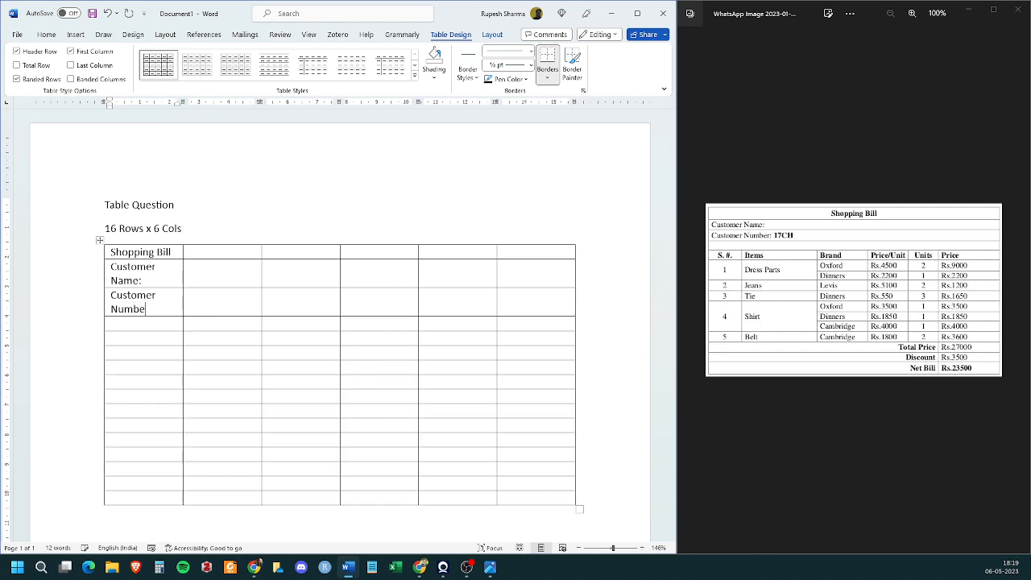
{"action": "type", "text": "r: 17CH"}
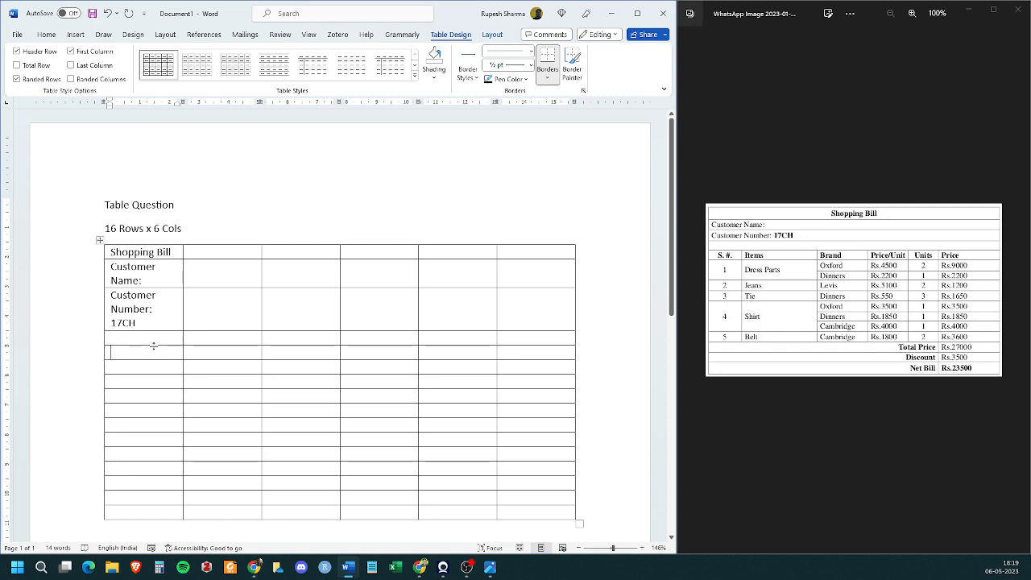
- Enter the headings "S. #", "Items" and "Brand" in the first three cells of the fifth row
{"action": "type", "text": "S."}
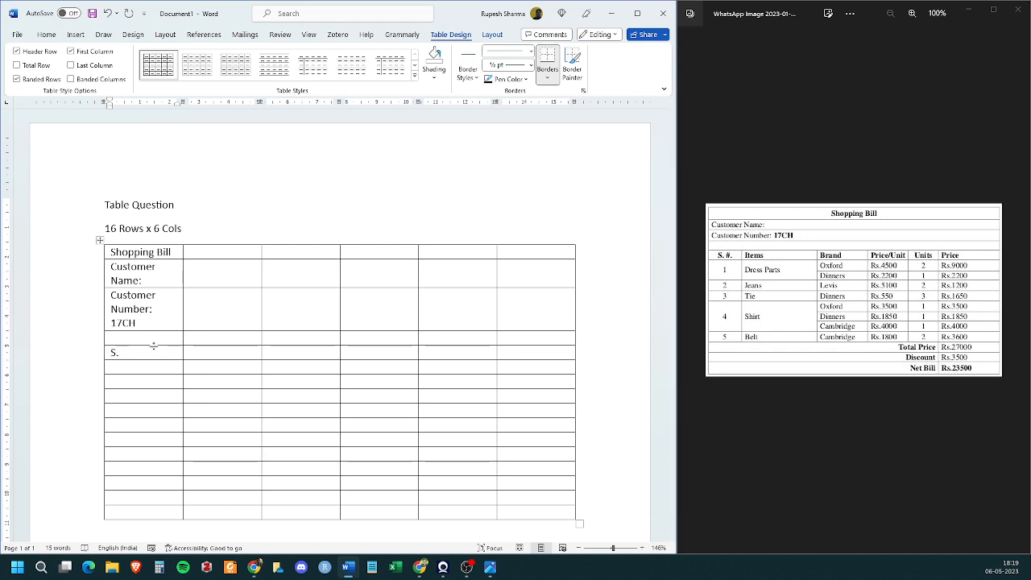
{"action": "type", "text": " #"}
{"action": "key", "text": "Tab"}
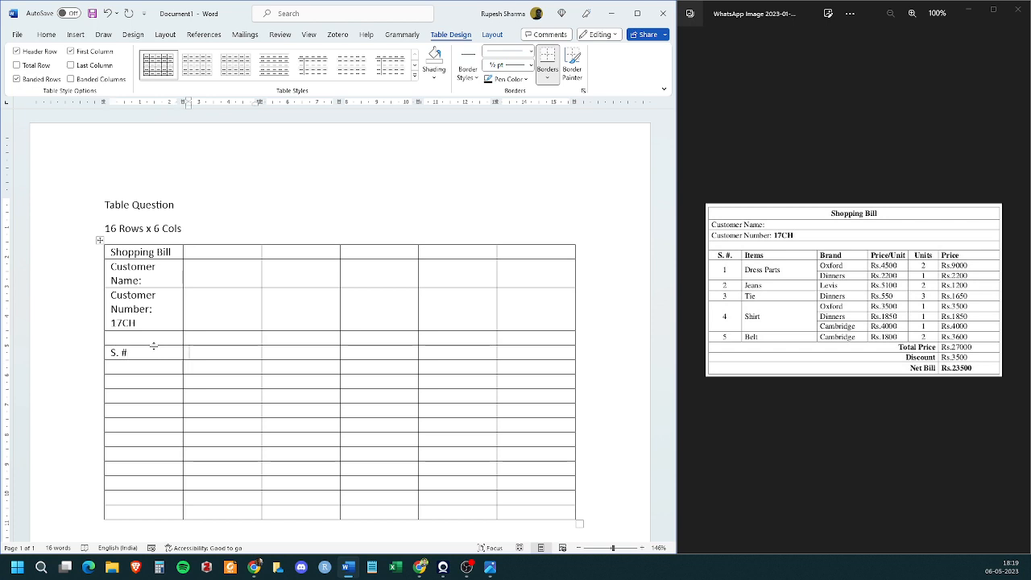
{"action": "type", "text": "Items"}
{"action": "key", "text": "Tab"}
{"action": "type", "text": "Bar"}
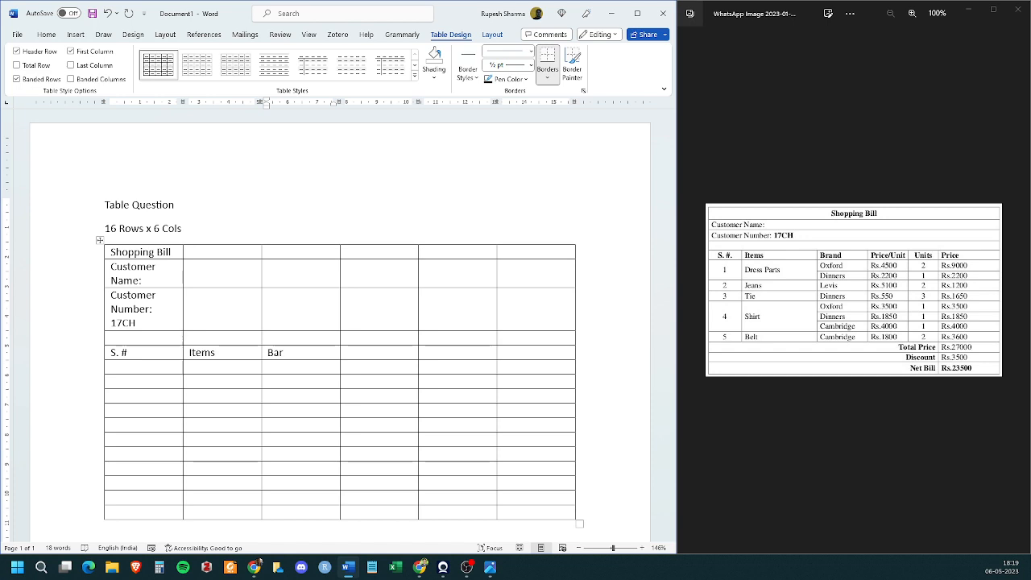
{"action": "key", "text": "BackSpace"}
{"action": "key", "text": "BackSpace"}
{"action": "type", "text": "rand"}
- Complete the heading row with "Price/Unit", "Units" and "Price" in its last three cells
{"action": "key", "text": "Tab"}
{"action": "type", "text": "Price/Unit"}
{"action": "key", "text": "Tab"}
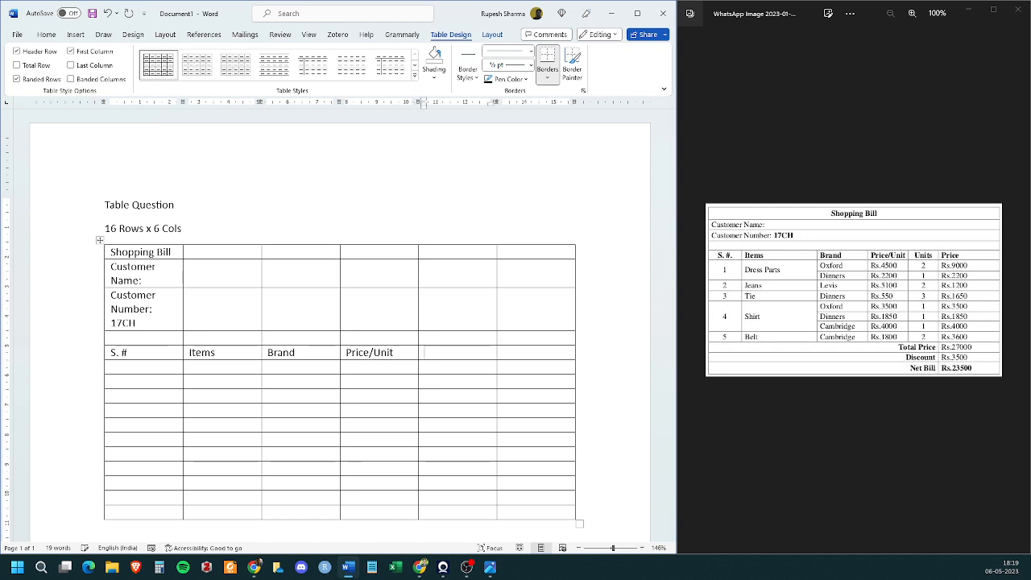
{"action": "type", "text": "ts"}
{"action": "key", "text": "Tab"}
{"action": "type", "text": "Price"}
- Enter item 1 "Dress Parts" with brand "Oxford" below the headings, and brand "Dinners" in the following row
{"action": "left_click", "coordinate": [154, 368]}
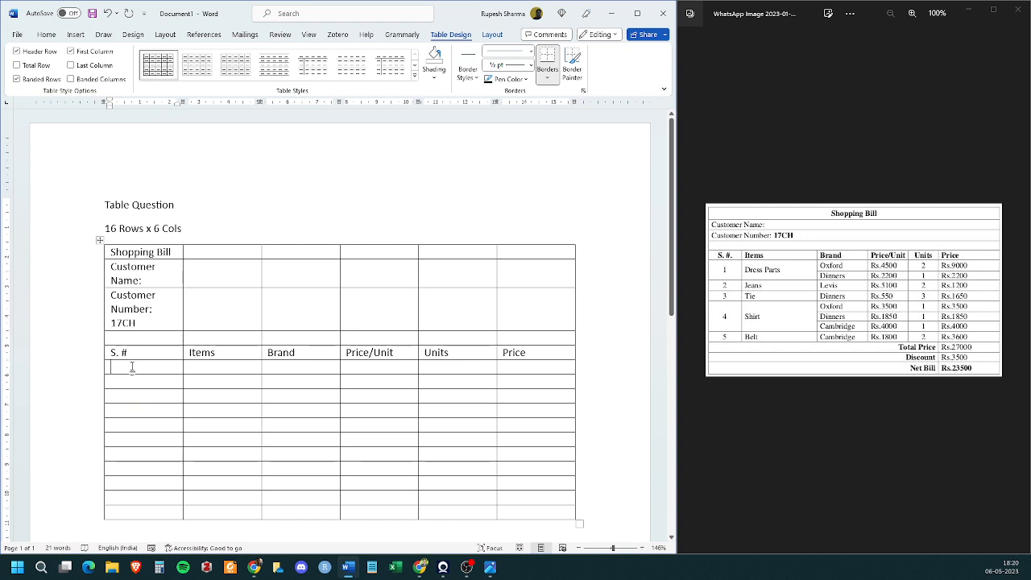
{"action": "type", "text": "1"}
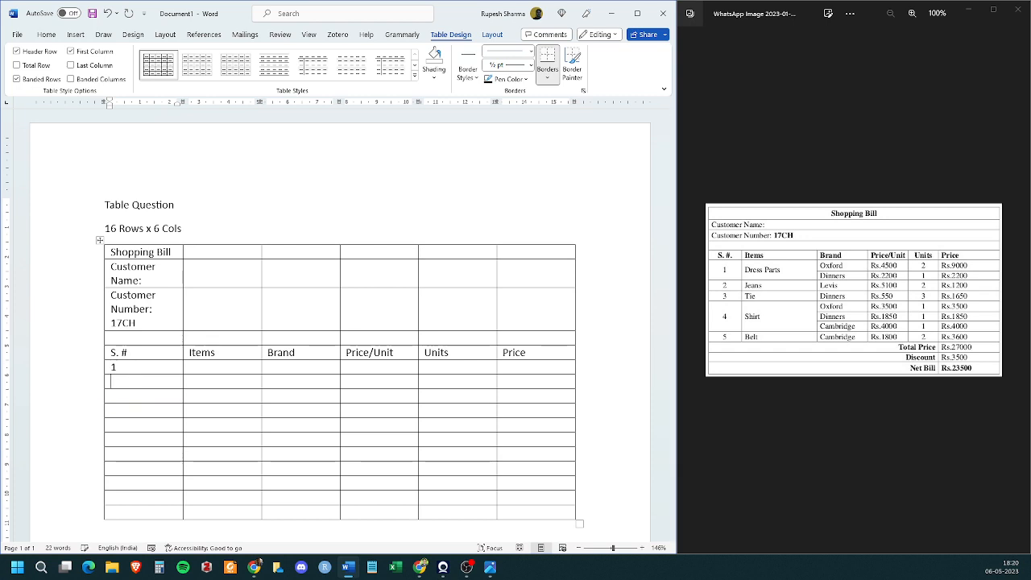
{"action": "key", "text": "Right"}
{"action": "type", "text": "Dress Pa"}
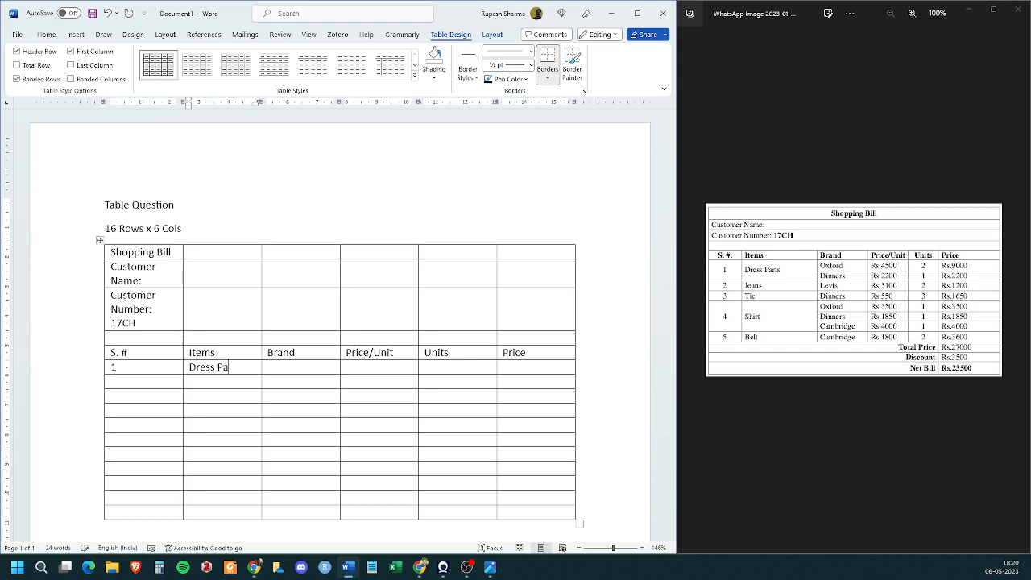
{"action": "type", "text": "rts"}
{"action": "key", "text": "Tab"}
{"action": "type", "text": "Oxford"}
{"action": "key", "text": "Tab"}
{"action": "key", "text": "Down"}
{"action": "key", "text": "Left"}
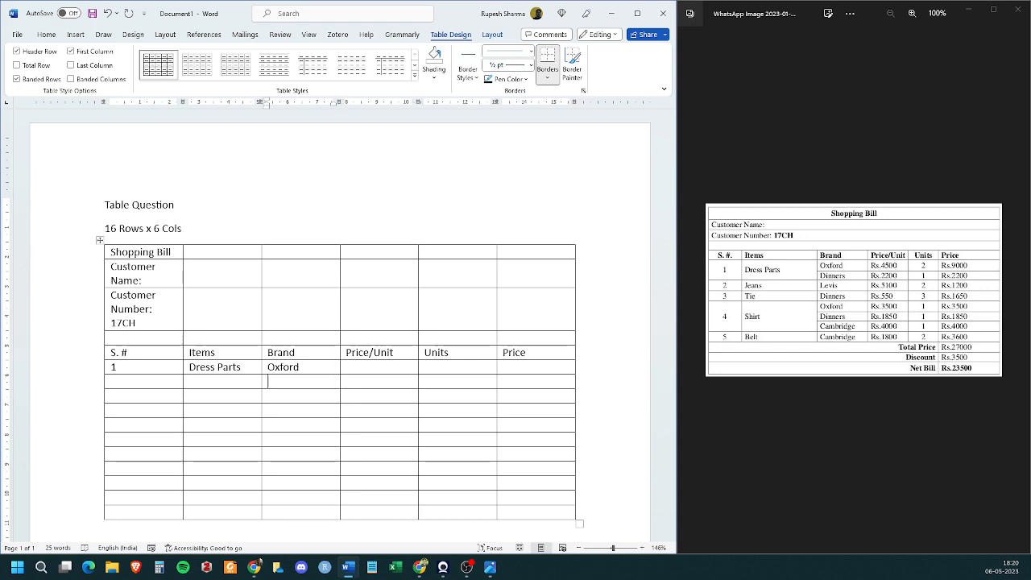
{"action": "type", "text": "Dinners"}
- Fill in Rs. 4500, 2 units and Rs. 9000 for Oxford, and Rs. 2200, 1 unit and Rs. 2200 for Dinners
{"action": "key", "text": "Tab"}
{"action": "type", "text": "Rs. 4500"}
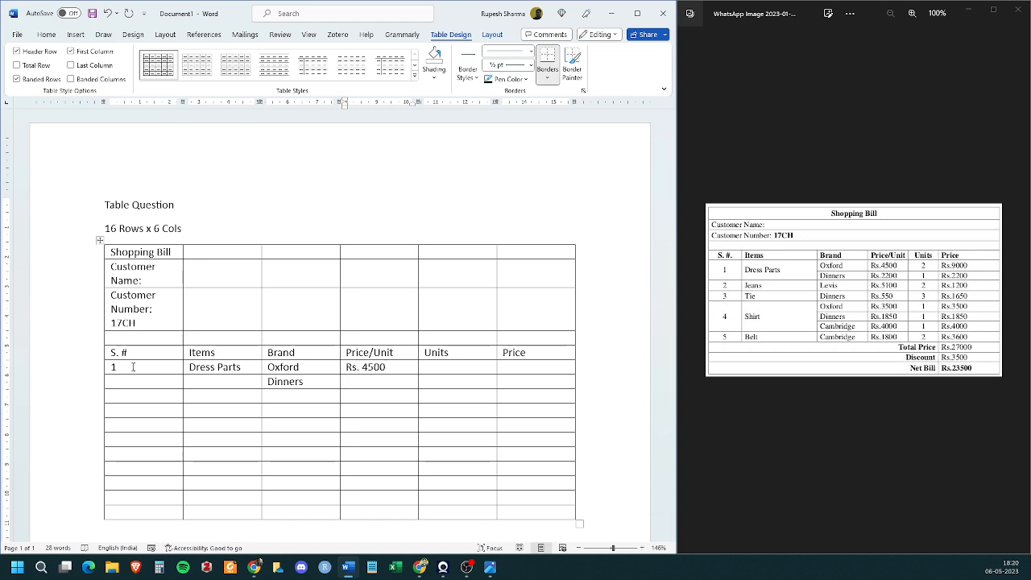
{"action": "type", "text": "Rs. 2200"}
{"action": "key", "text": "Tab"}
{"action": "type", "text": "2"}
{"action": "key", "text": "Down"}
{"action": "type", "text": "1"}
{"action": "key", "text": "Tab"}
{"action": "type", "text": "Rs. 9000"}
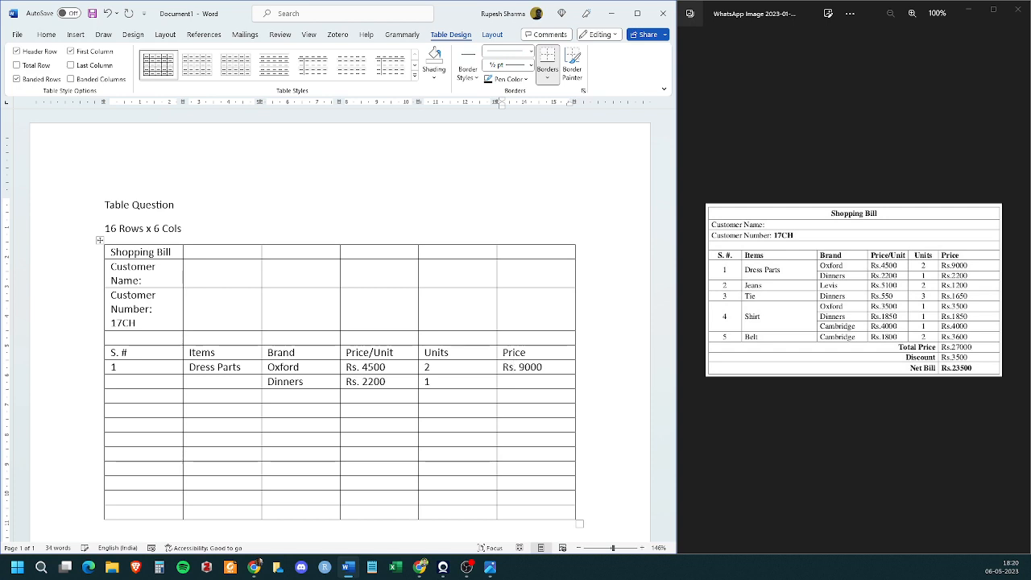
{"action": "type", "text": "Rs. 2200"}
- Enter item number 2, "Jeans" and brand "Levis" in the row below Dinners
{"action": "key", "text": "Left"}
{"action": "key", "text": "Left"}
{"action": "key", "text": "Left"}
{"action": "key", "text": "Left"}
{"action": "key", "text": "Left"}
{"action": "type", "text": "2"}
{"action": "key", "text": "Tab"}
{"action": "type", "text": "Jeans"}
{"action": "key", "text": "Tab"}
{"action": "type", "text": "Levis"}
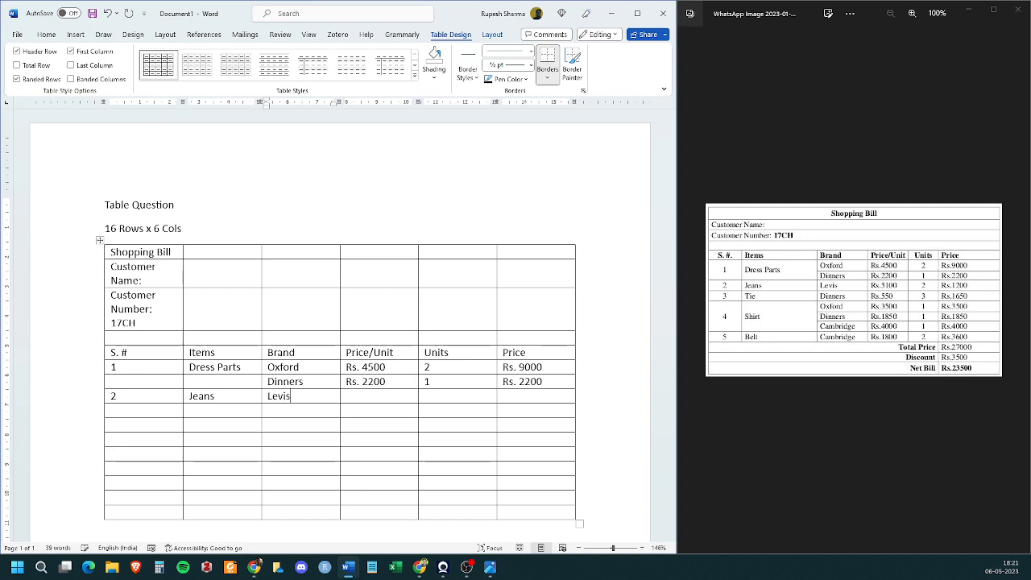
- Complete the Jeans row with Rs. 5100 per unit, 2 units and a price of Rs. 11200
{"action": "key", "text": "Tab"}
{"action": "type", "text": "Rs. 5100"}
{"action": "key", "text": "alt+Tab"}
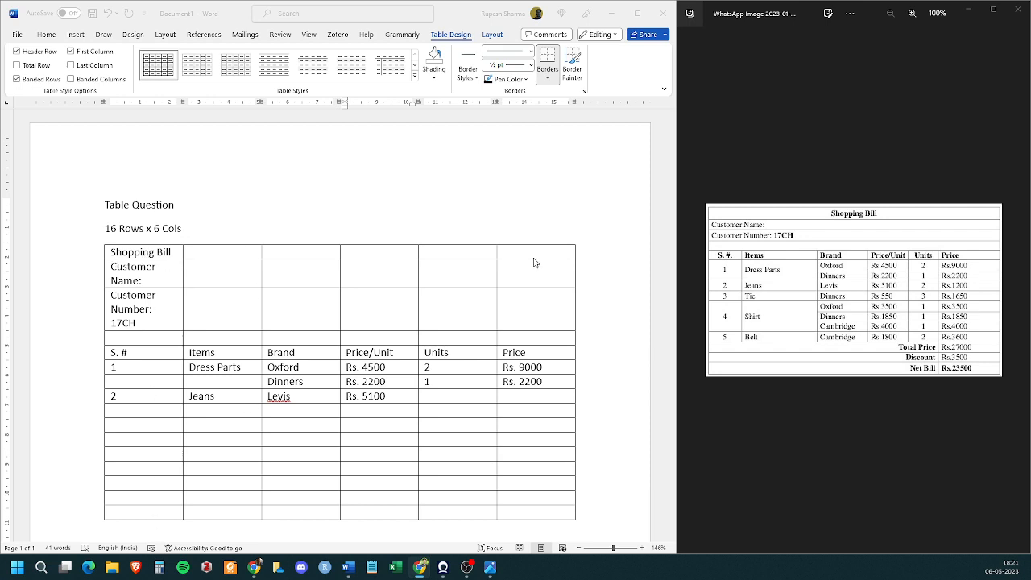
{"action": "left_click", "coordinate": [432, 396]}
{"action": "type", "text": "2"}
{"action": "key", "text": "Tab"}
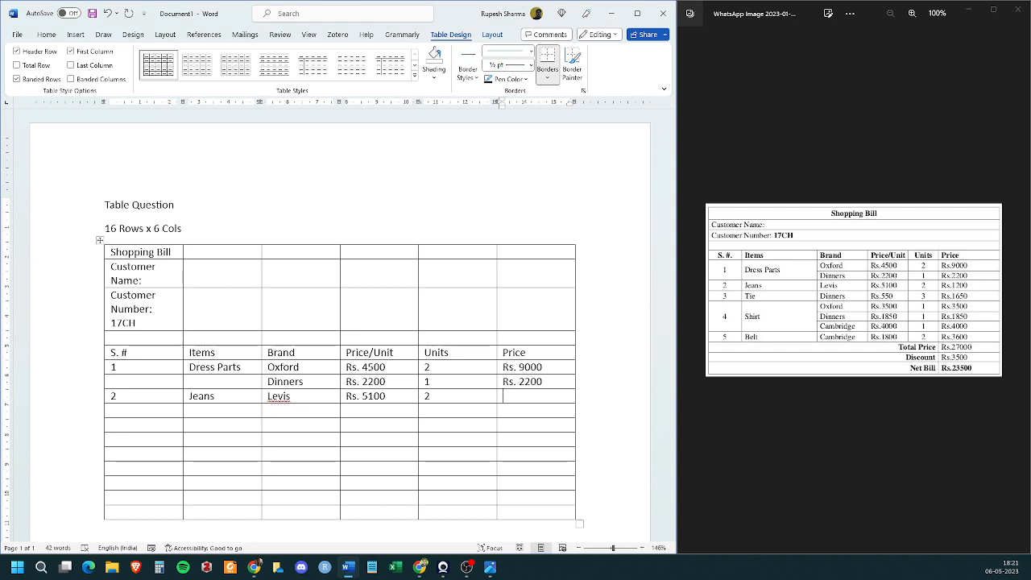
{"action": "type", "text": "Rs."}
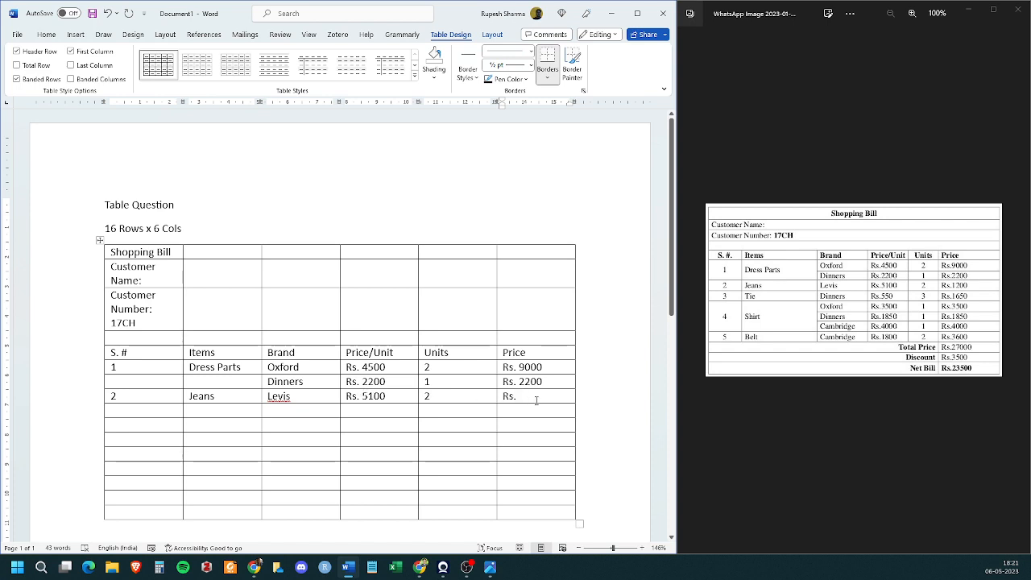
{"action": "type", "text": "112"}
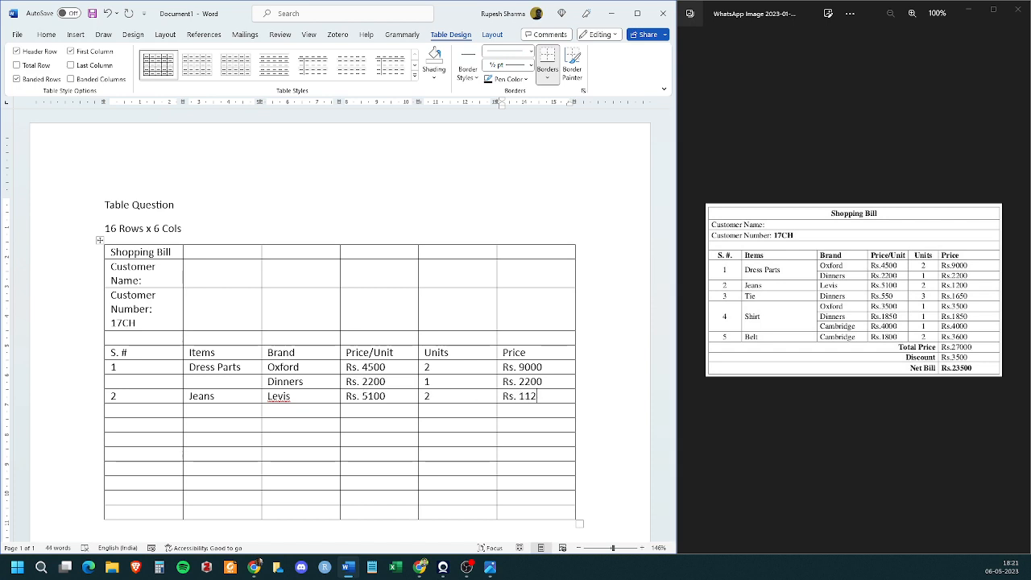
{"action": "type", "text": "00"}
- Enter item number 3, "Tie" and brand "Dinners" in the row below Jeans
{"action": "key", "text": "Down"}
{"action": "key", "text": "Left"}
{"action": "key", "text": "Left"}
{"action": "key", "text": "Left"}
{"action": "key", "text": "Left"}
{"action": "key", "text": "Left"}
{"action": "type", "text": "3"}
{"action": "key", "text": "Tab"}
{"action": "type", "text": "Tie"}
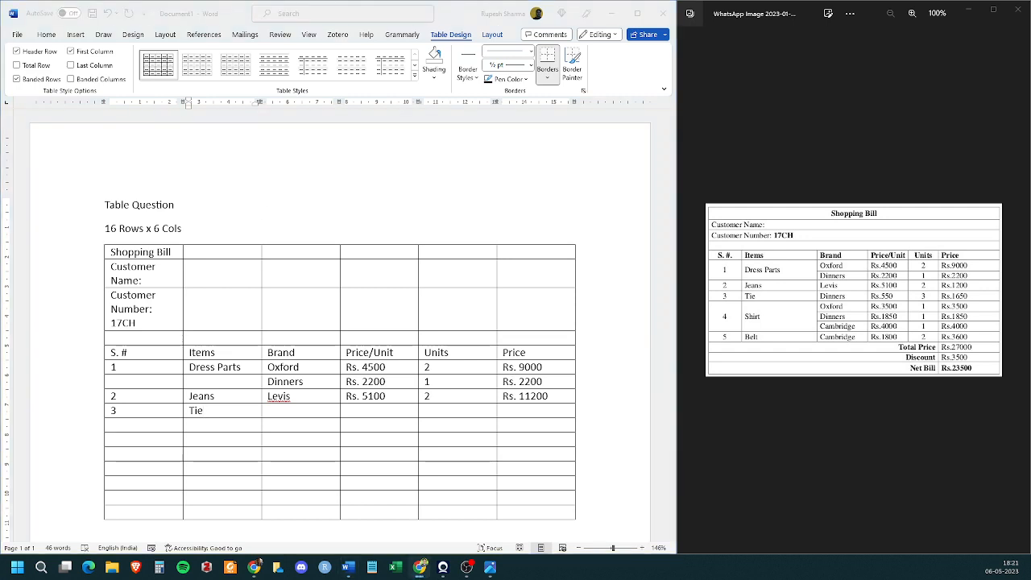
{"action": "left_click", "coordinate": [295, 411]}
{"action": "type", "text": "Dinner"}
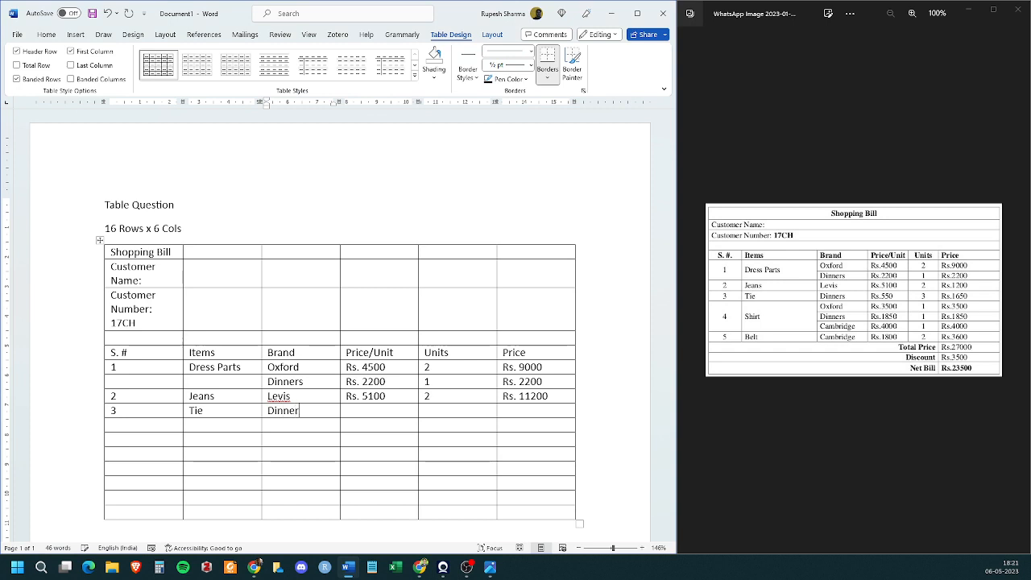
{"action": "type", "text": "s"}
- Enter item number 4, "Shirt" and brand "Oxford" in the row below Tie
{"action": "key", "text": "Down"}
{"action": "type", "text": "Oxford"}
{"action": "key", "text": "Tab"}
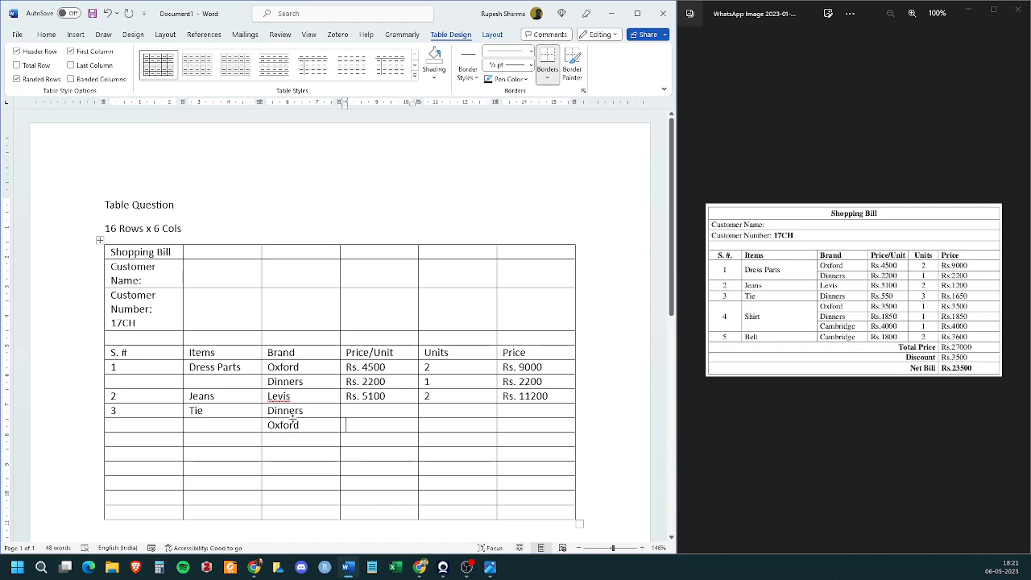
{"action": "left_click", "coordinate": [150, 430]}
{"action": "type", "text": "4"}
{"action": "key", "text": "Tab"}
{"action": "type", "text": "Shirt"}
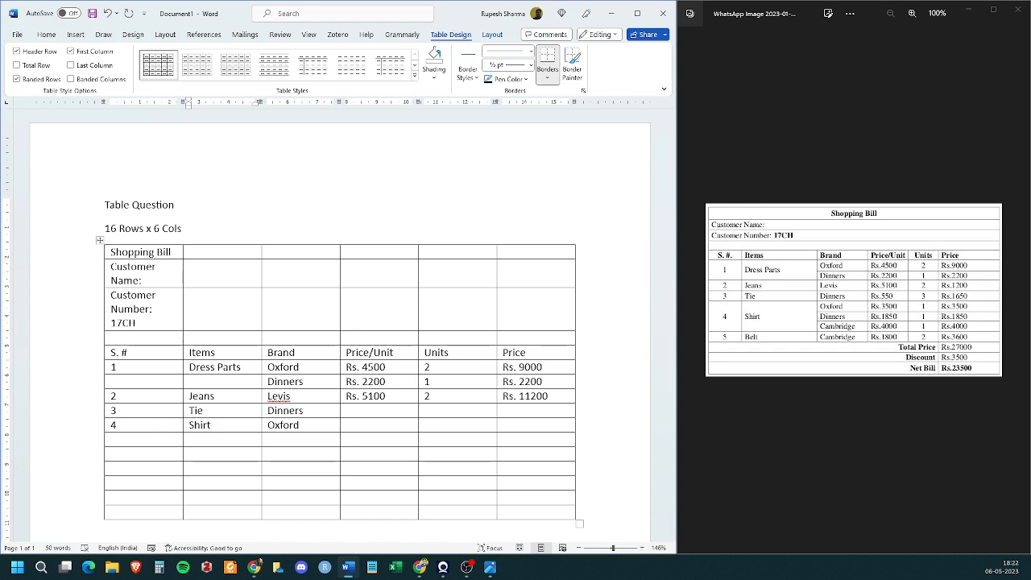
- Fill in the Tie row with Rs. 550 per unit, 3 units and a price of Rs. 1650
{"action": "left_click", "coordinate": [369, 414]}
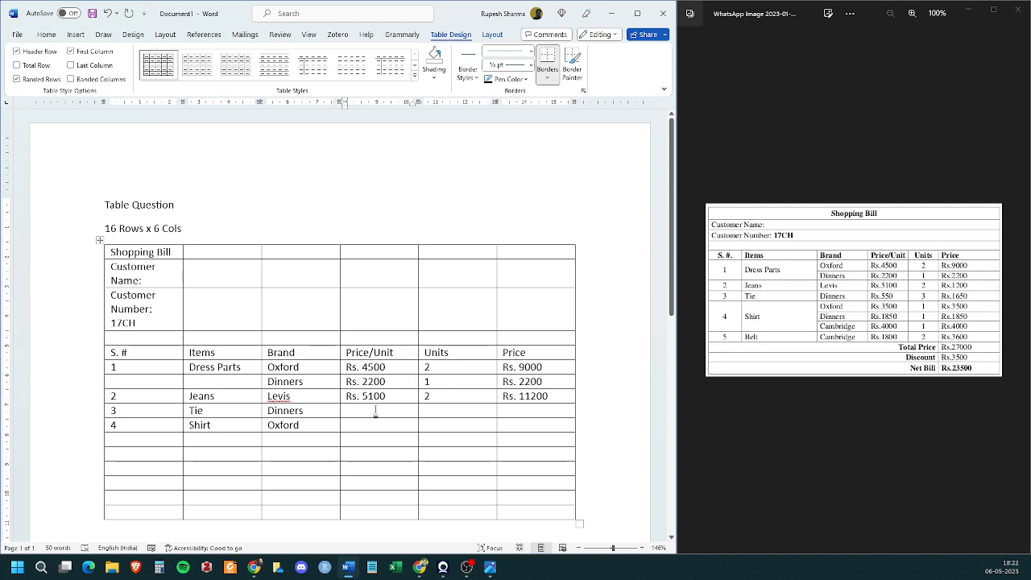
{"action": "type", "text": "Rs. 500"}
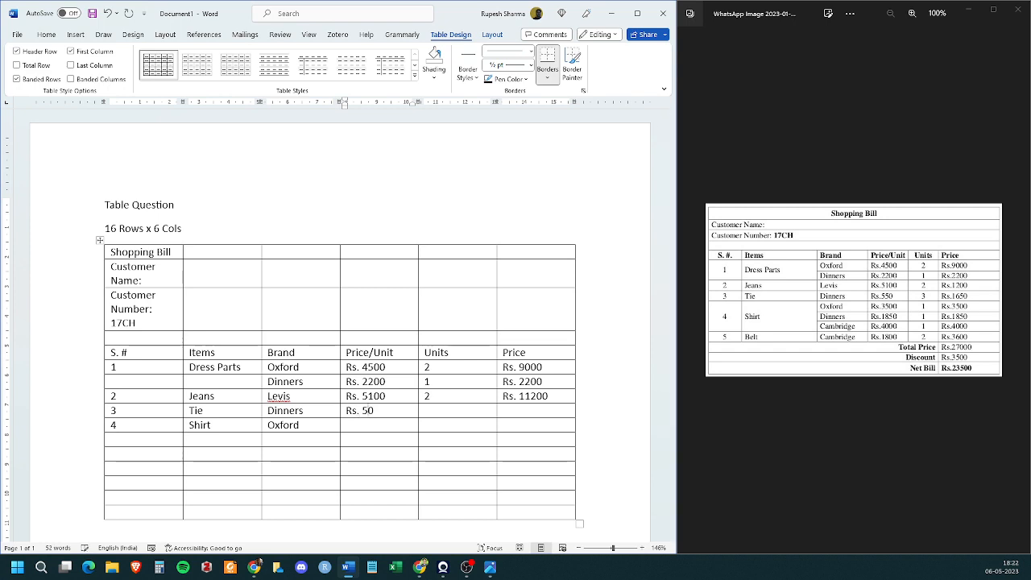
{"action": "key", "text": "BackSpace"}
{"action": "type", "text": "50"}
{"action": "key", "text": "Tab"}
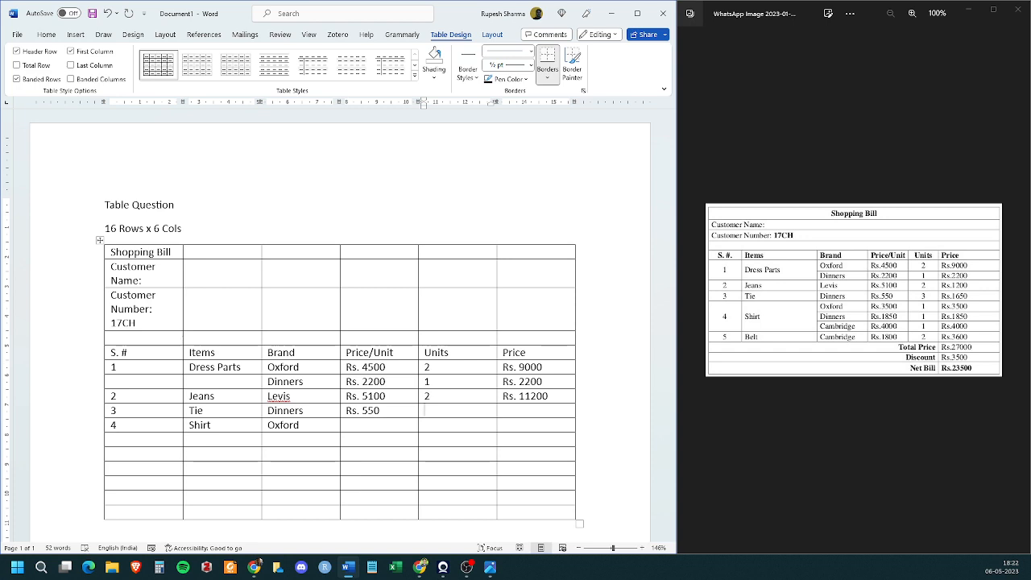
{"action": "type", "text": "3"}
{"action": "key", "text": "Tab"}
{"action": "type", "text": "Rs. 1650"}
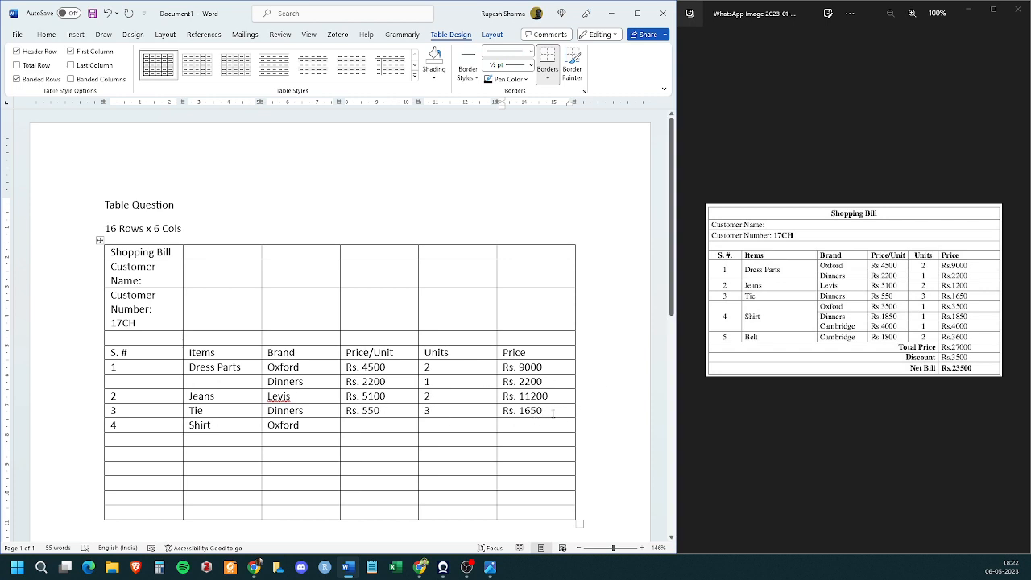
- Fill in the Oxford shirt row with Rs. 3500 per unit, 1 unit and a price of Rs. 3500
{"action": "left_click", "coordinate": [116, 424]}
{"action": "double_click", "coordinate": [200, 425]}
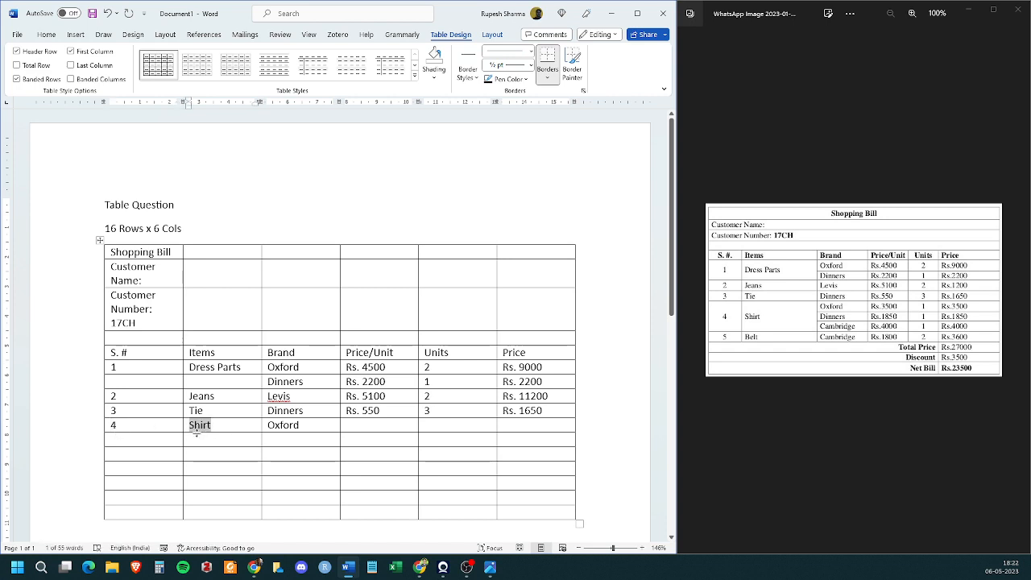
{"action": "double_click", "coordinate": [298, 426]}
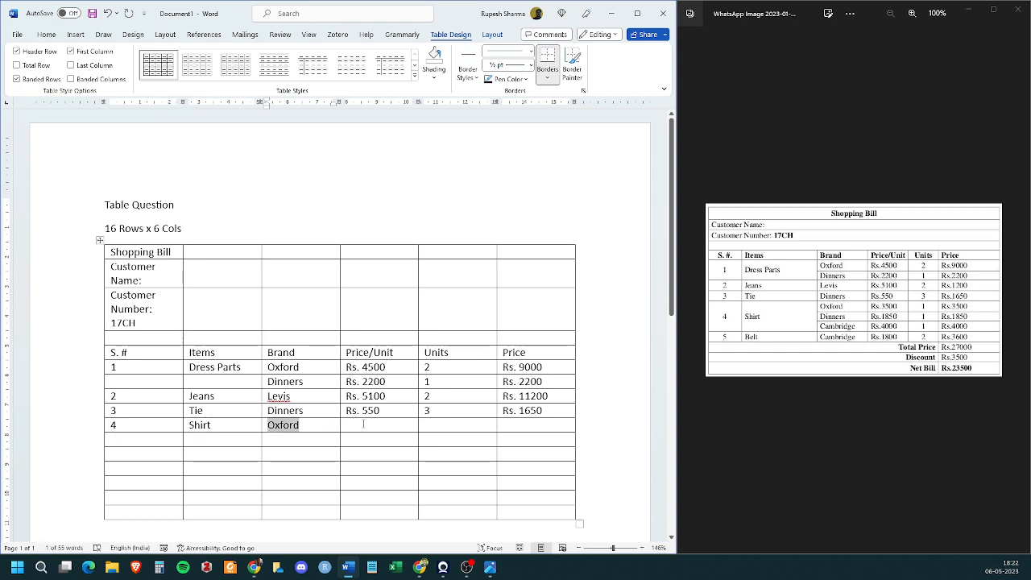
{"action": "left_click", "coordinate": [372, 428]}
{"action": "type", "text": "R"}
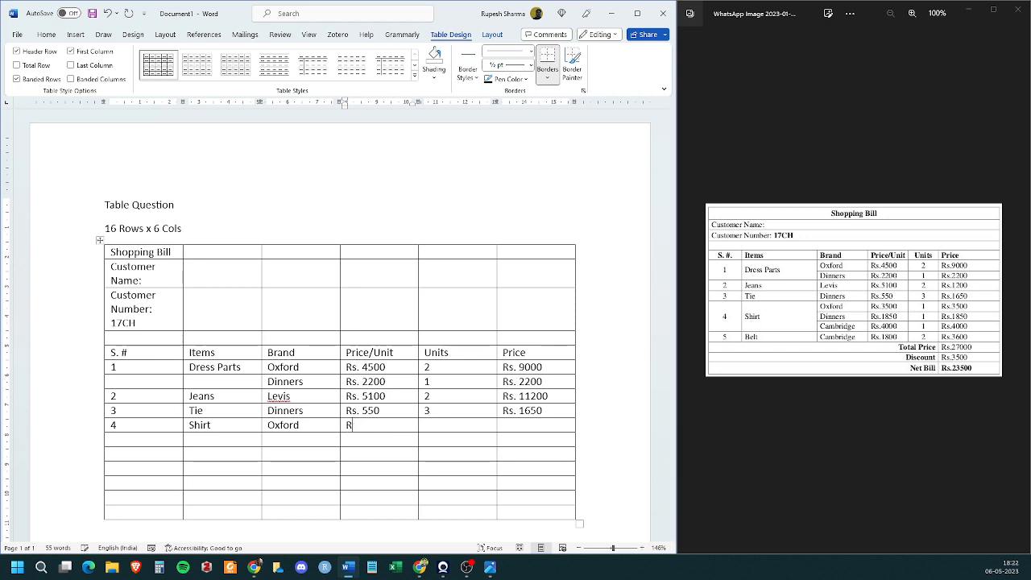
{"action": "type", "text": "s. 3500"}
{"action": "key", "text": "Tab"}
{"action": "type", "text": "1"}
{"action": "key", "text": "Tab"}
{"action": "type", "text": "Rs. "}
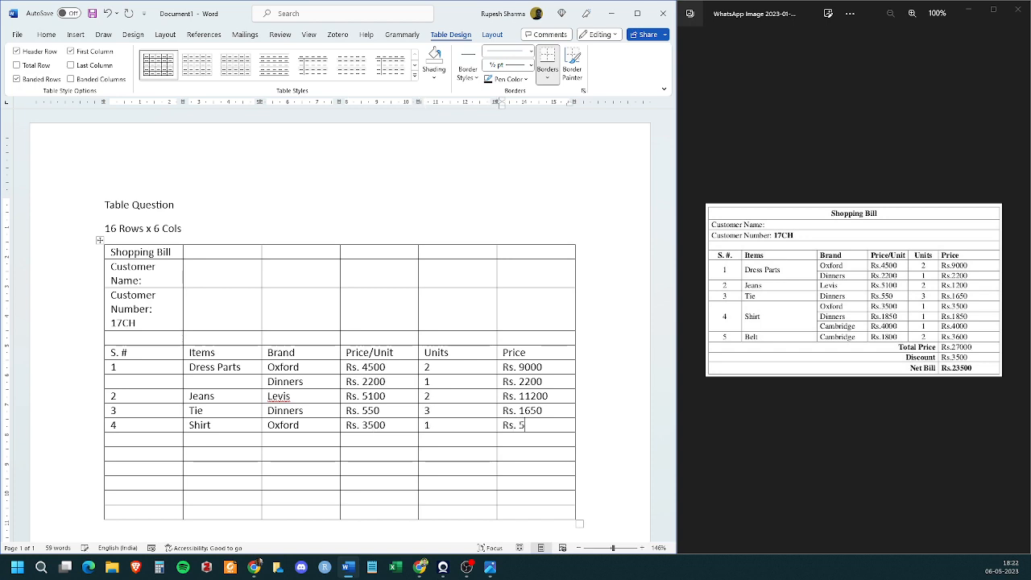
{"action": "type", "text": "3500"}
- Add the brands "Dinners" and "Cambridge" in the two rows below the Oxford shirt
{"action": "key", "text": "Down"}
{"action": "key", "text": "Left"}
{"action": "key", "text": "Left"}
{"action": "key", "text": "Left"}
{"action": "key", "text": "Left"}
{"action": "type", "text": "Dinners"}
{"action": "key", "text": "Down"}
{"action": "type", "text": "Cambri"}
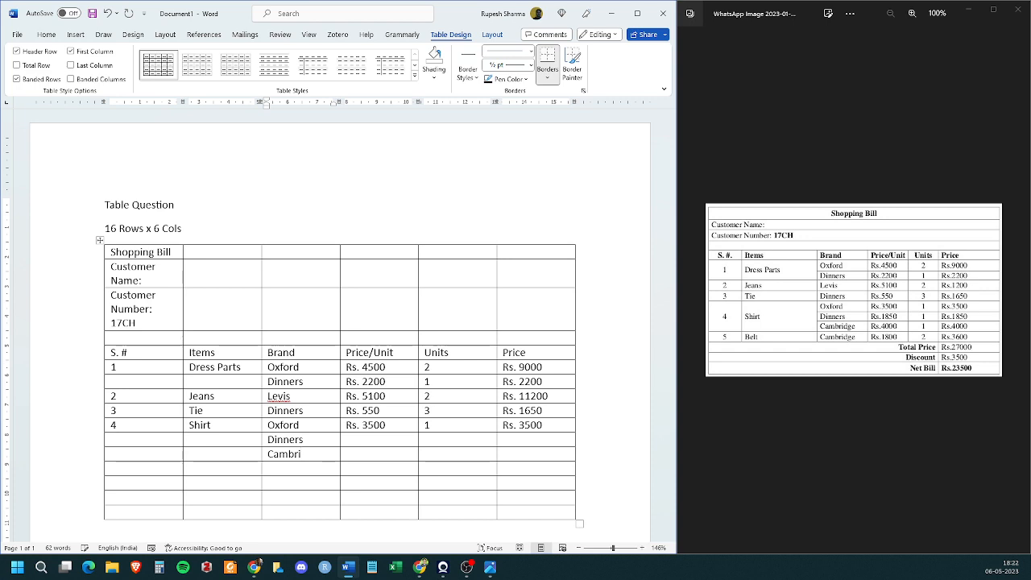
{"action": "type", "text": "dge"}
- Enter unit prices Rs. 1850 for the Dinners shirt and Rs. 4000 for the Cambridge shirt, with 1 unit each
{"action": "key", "text": "Tab"}
{"action": "key", "text": "Up"}
{"action": "type", "text": "Rs. 1850"}
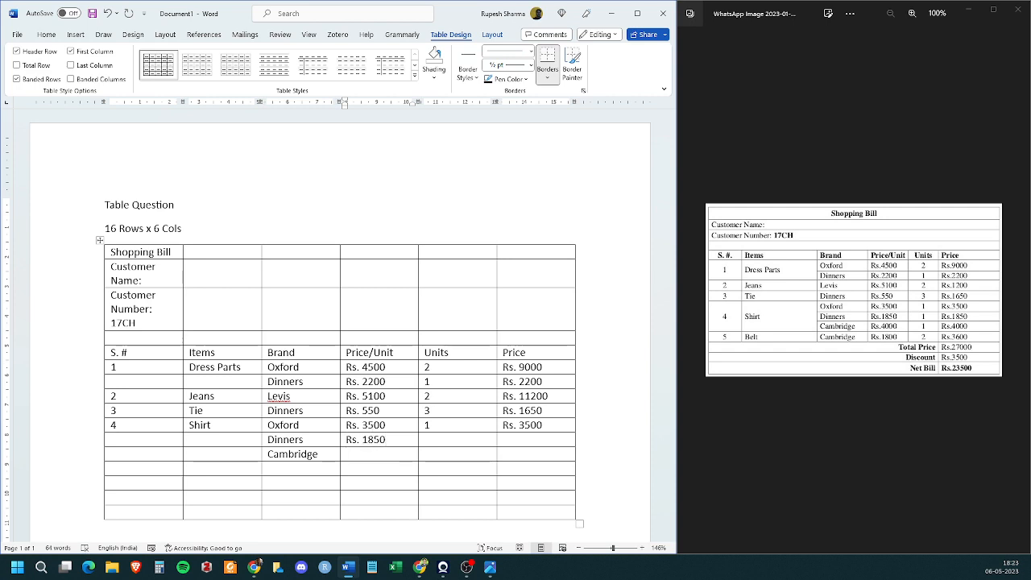
{"action": "key", "text": "Down"}
{"action": "type", "text": "Rs. 4000"}
{"action": "left_click", "coordinate": [425, 439]}
{"action": "type", "text": "1"}
{"action": "key", "text": "Down"}
{"action": "type", "text": "1"}
- Enter the prices Rs. 1850 for the Dinners shirt and Rs. 4000 for the Cambridge shirt
{"action": "key", "text": "Tab"}
{"action": "type", "text": "Rs. 185"}
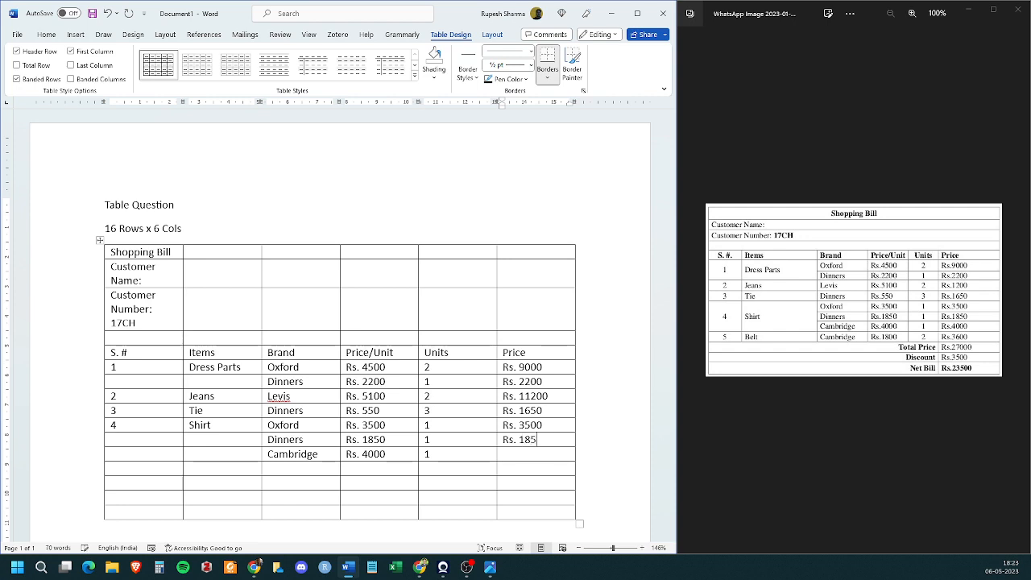
{"action": "type", "text": "0Rs. 4000"}
- Enter item number 5, "Belt" and brand "Cambridge" in the row below the shirts
{"action": "key", "text": "Down"}
{"action": "key", "text": "Left"}
{"action": "key", "text": "Left"}
{"action": "key", "text": "Left"}
{"action": "key", "text": "Left"}
{"action": "key", "text": "Left"}
{"action": "type", "text": "5"}
{"action": "key", "text": "Tab"}
{"action": "type", "text": "Belt"}
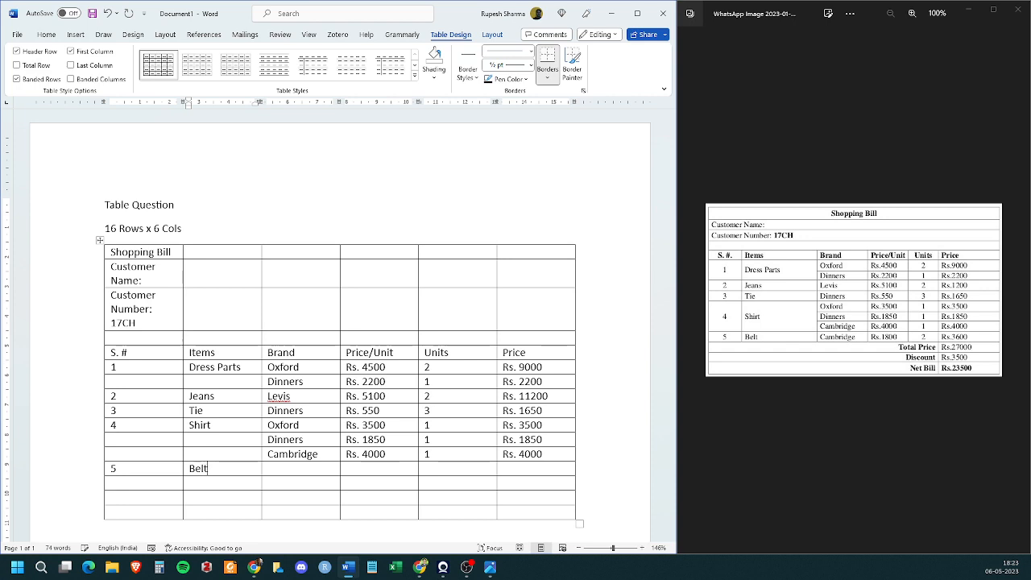
{"action": "key", "text": "Tab"}
{"action": "type", "text": "Cambridge"}
- Complete the Belt row with Rs. 1800 per unit, 2 units and a price of Rs. 3600
{"action": "key", "text": "Tab"}
{"action": "type", "text": "Rs. 1"}
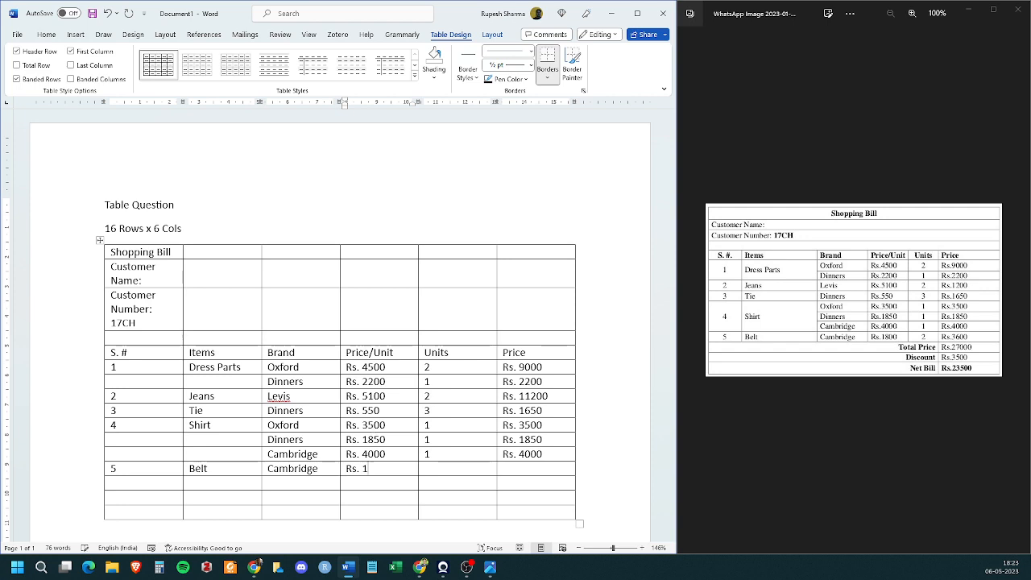
{"action": "type", "text": "800"}
{"action": "key", "text": "Tab"}
{"action": "type", "text": "2"}
{"action": "key", "text": "Tab"}
{"action": "type", "text": "Rs. 3600"}
- Enter "Total Price" in the Units column below the Belt row, with Rs. 37000 beside it
{"action": "key", "text": "Left"}
{"action": "type", "text": "Totr"}
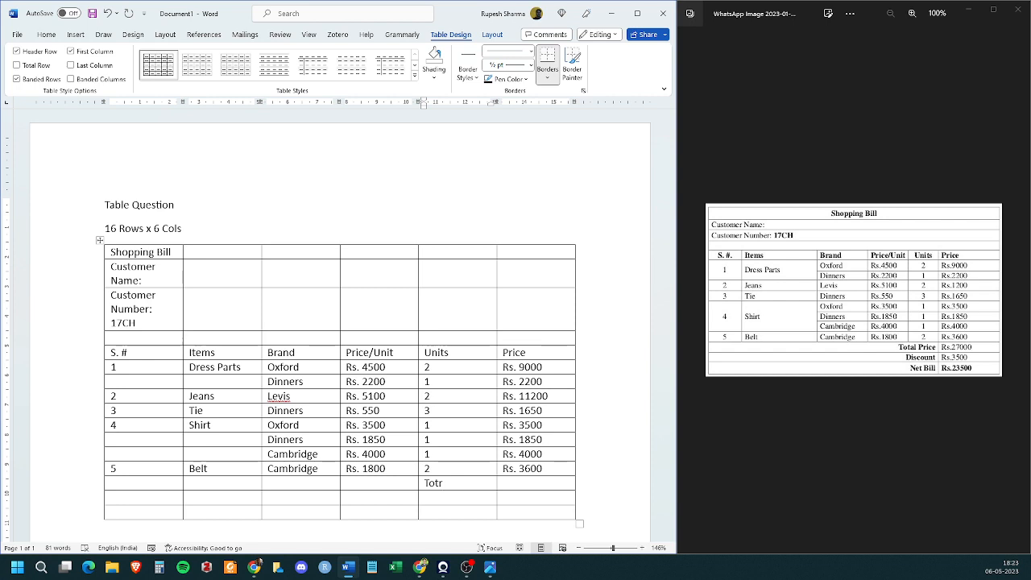
{"action": "key", "text": "BackSpace"}
{"action": "type", "text": "al Price"}
{"action": "key", "text": "XF86Calculator"}
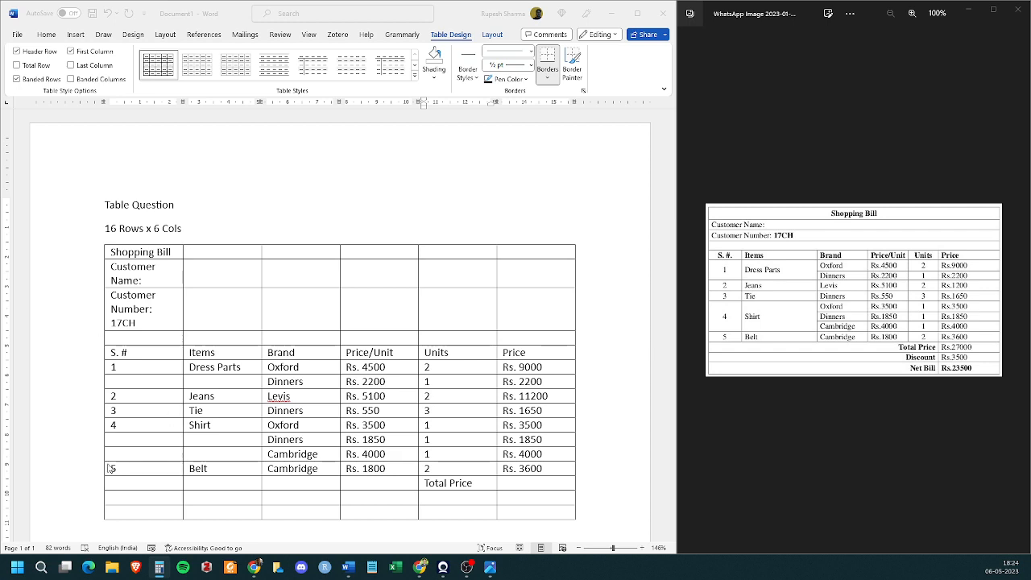
{"action": "left_click", "coordinate": [524, 482]}
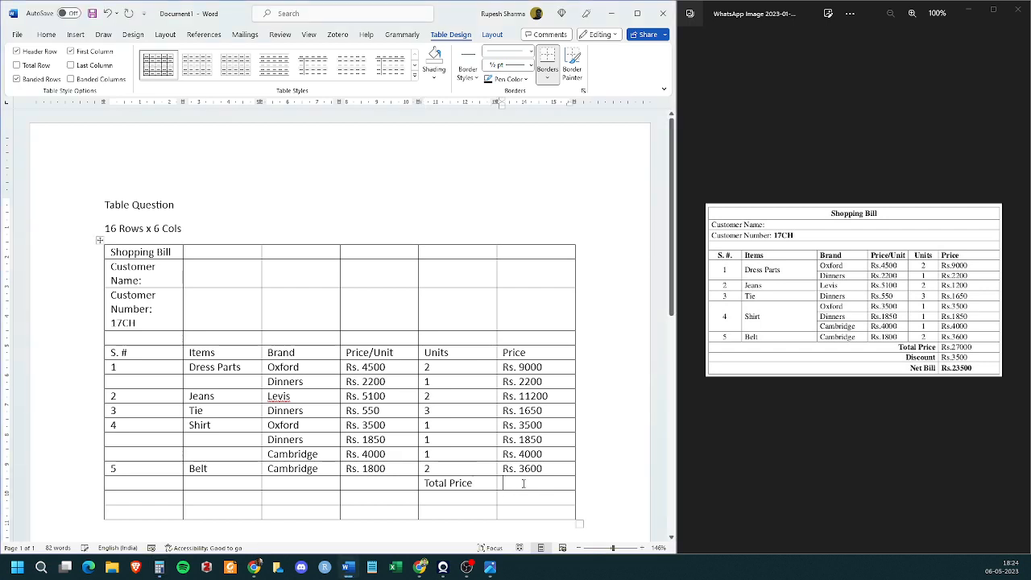
{"action": "type", "text": "Rs."}
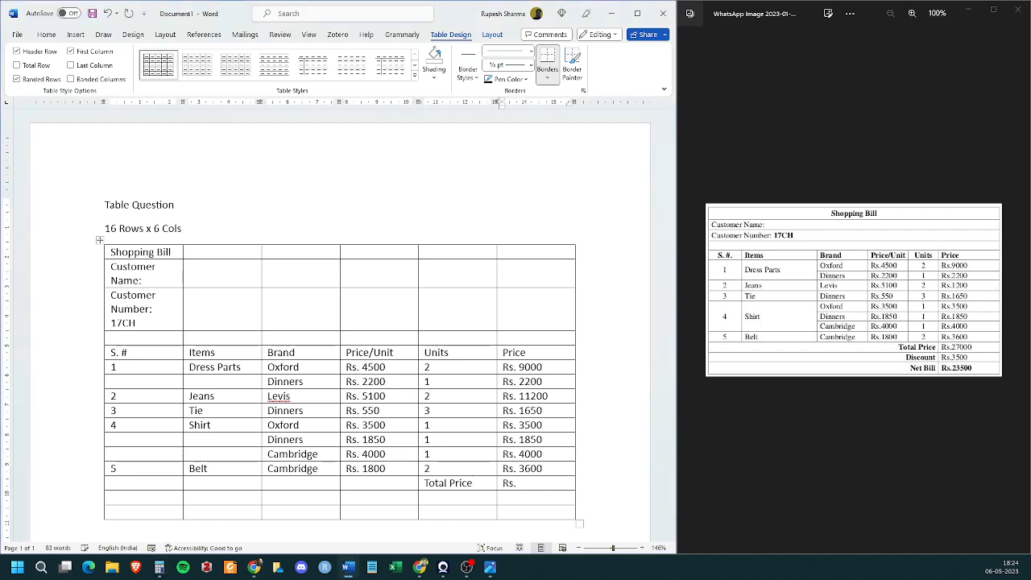
{"action": "type", "text": " 37000"}
- Enter "Discount" below Total Price, with Rs. 3500 beside it
{"action": "left_click", "coordinate": [424, 497]}
{"action": "type", "text": "Discount"}
{"action": "key", "text": "Tab"}
{"action": "type", "text": "Rs. "}
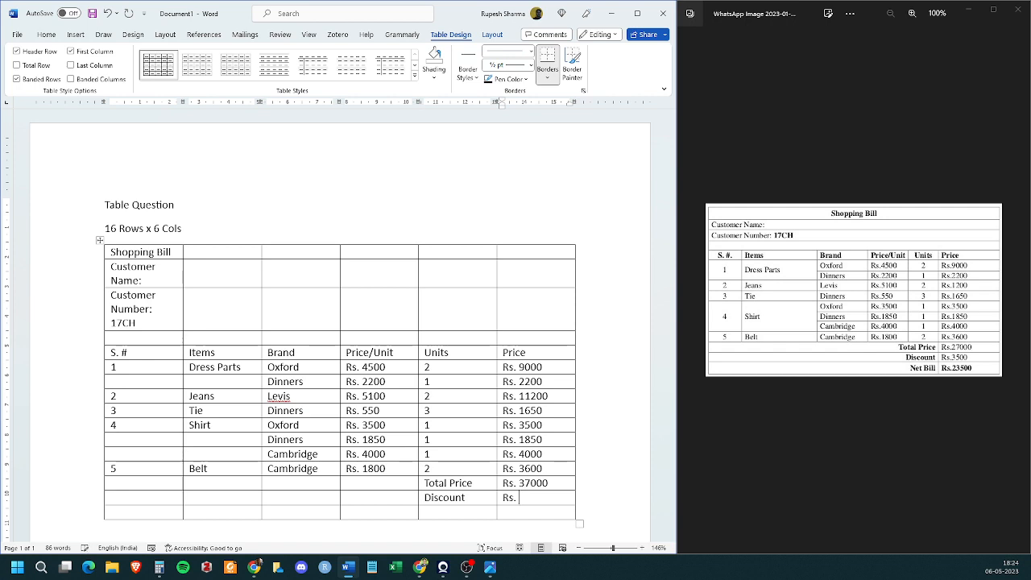
{"action": "type", "text": "3500"}
- Enter "Net Bill" in the last row's Units column, with Rs. 33500 beside it
{"action": "key", "text": "Left"}
{"action": "type", "text": "Rs."}
{"action": "key", "text": "BackSpace"}
{"action": "key", "text": "BackSpace"}
{"action": "key", "text": "BackSpace"}
{"action": "type", "text": "Net Bill"}
{"action": "key", "text": "Tab"}
{"action": "type", "text": "Rs."}
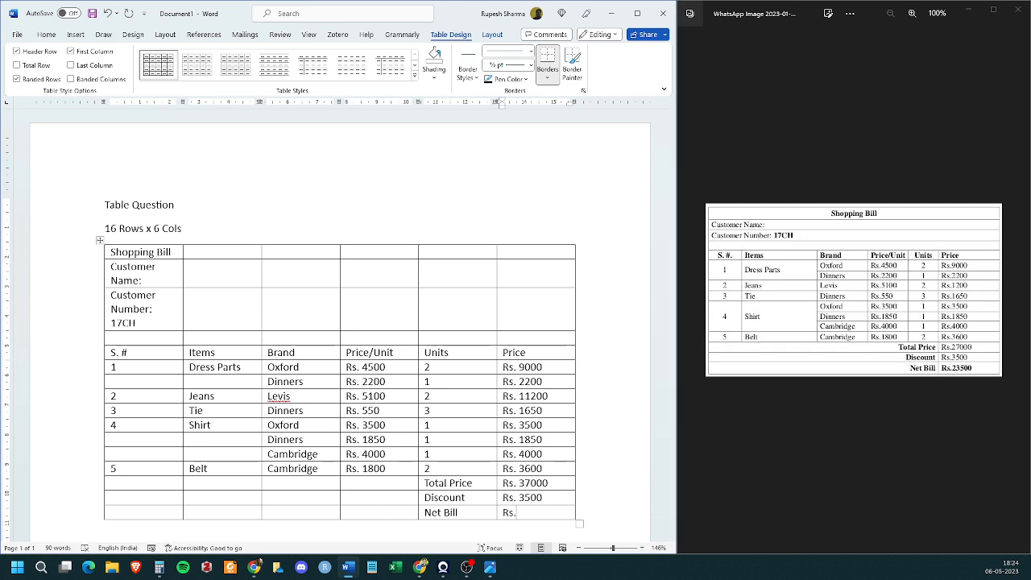
{"action": "key", "text": "alt+Tab"}
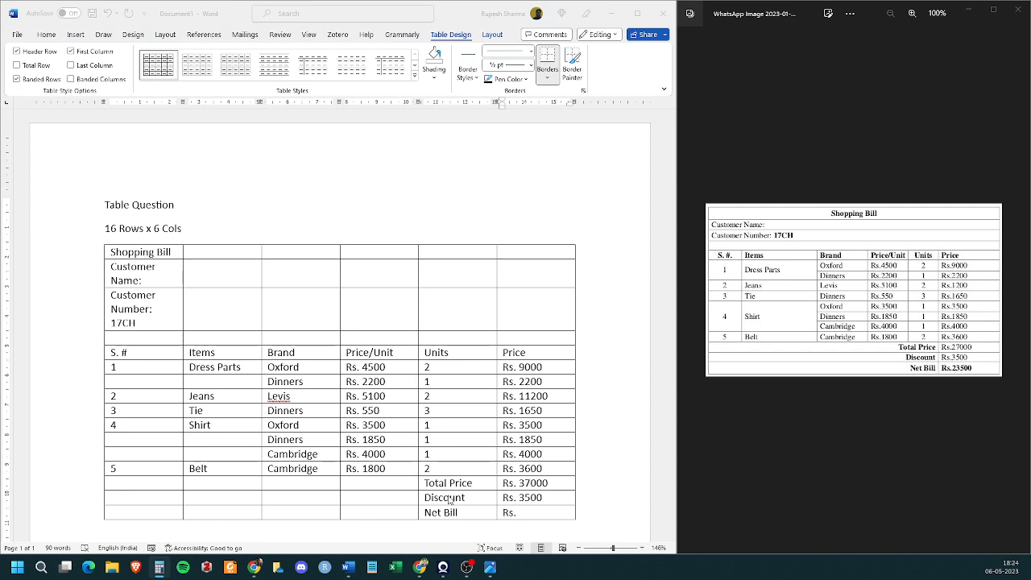
{"action": "left_click", "coordinate": [548, 513]}
{"action": "type", "text": "33500"}
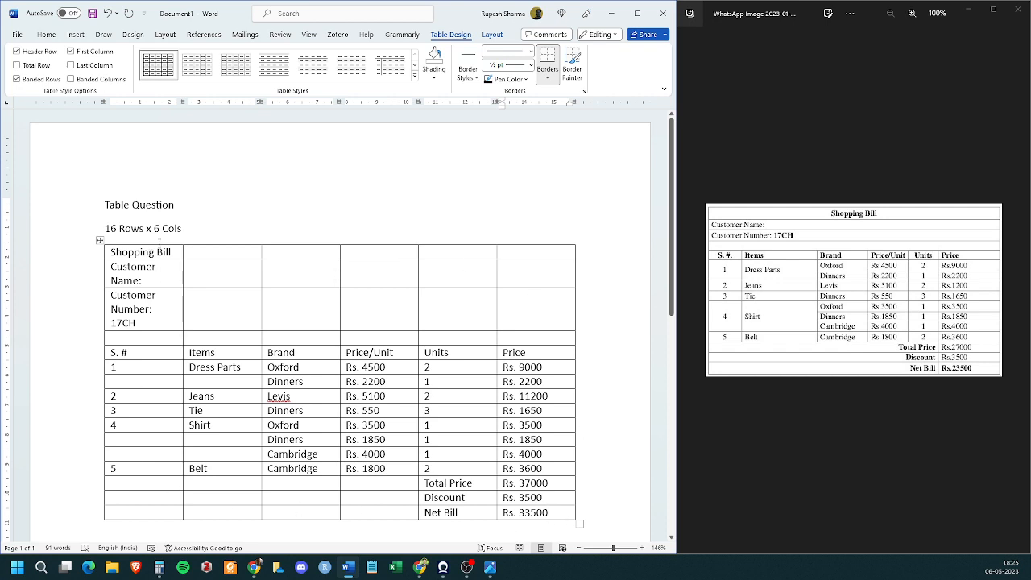
- Merge the six cells of the table's first row, which holds "Shopping Bill"
{"action": "left_click_drag", "start_coordinate": [159, 253], "coordinate": [564, 254]}
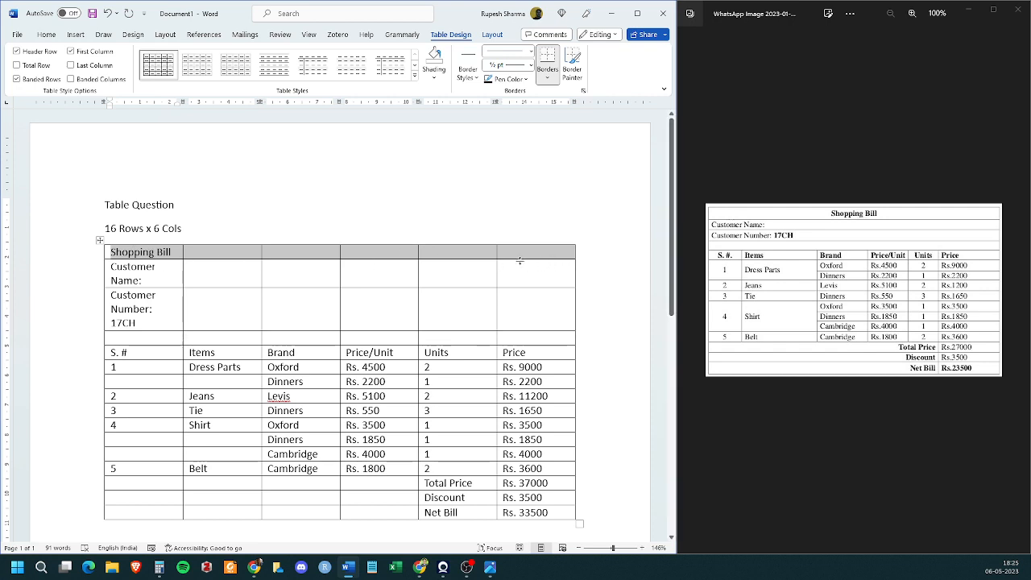
{"action": "left_click", "coordinate": [494, 35]}
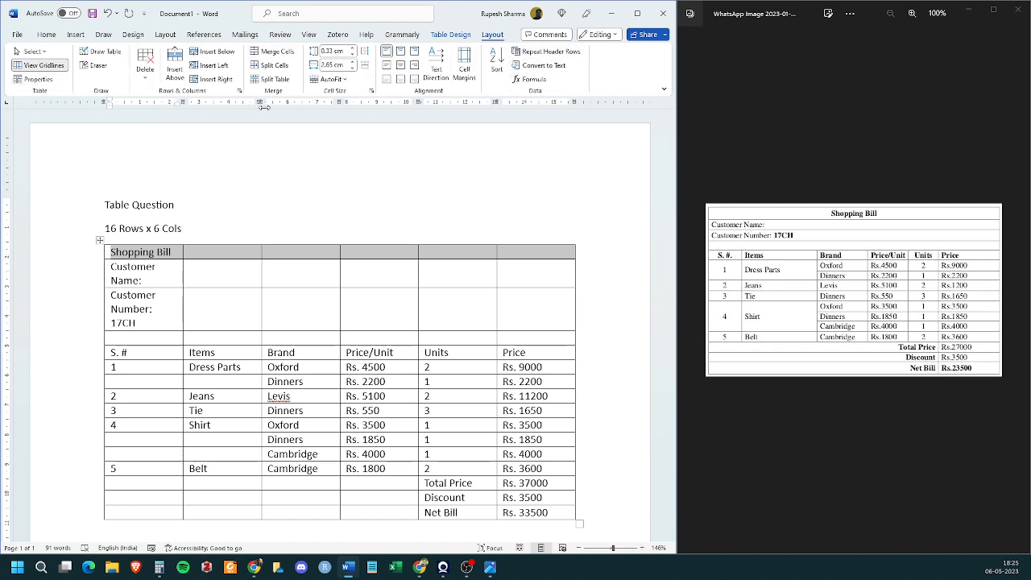
{"action": "left_click", "coordinate": [280, 51]}
{"action": "left_click", "coordinate": [184, 322]}
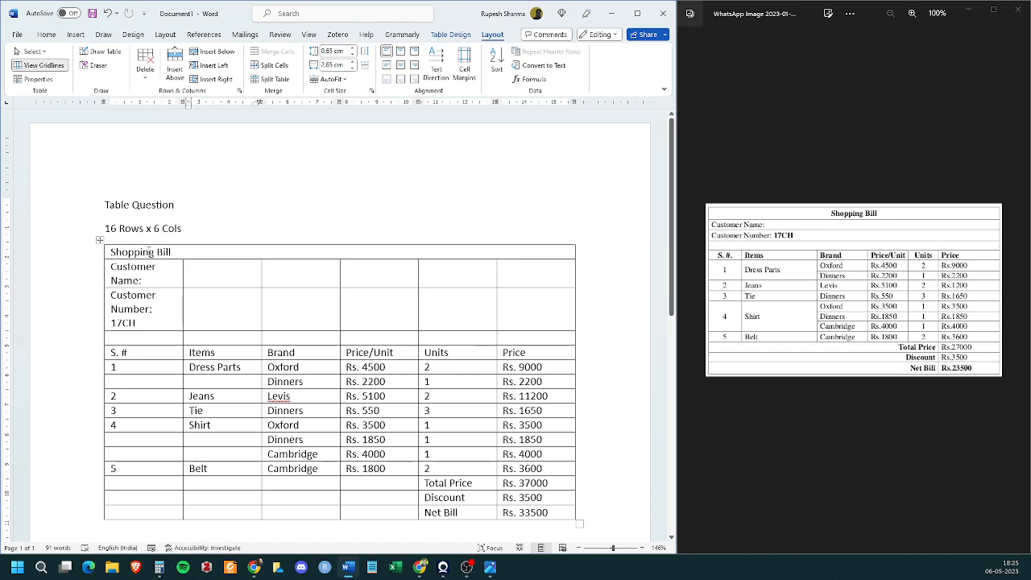
- Center the "Shopping Bill" title in its merged row and make it bold
{"action": "left_click", "coordinate": [103, 255]}
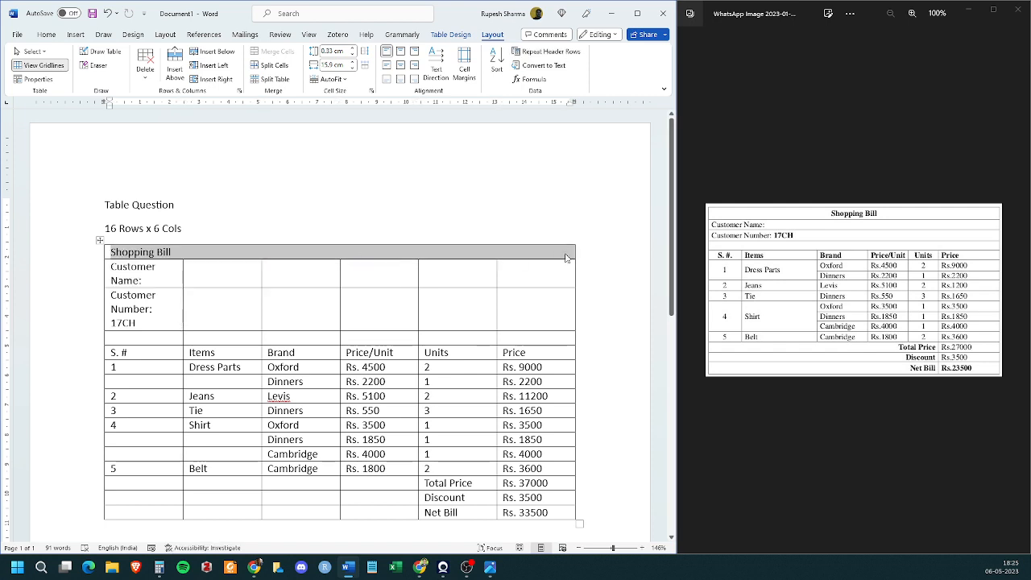
{"action": "left_click", "coordinate": [46, 34]}
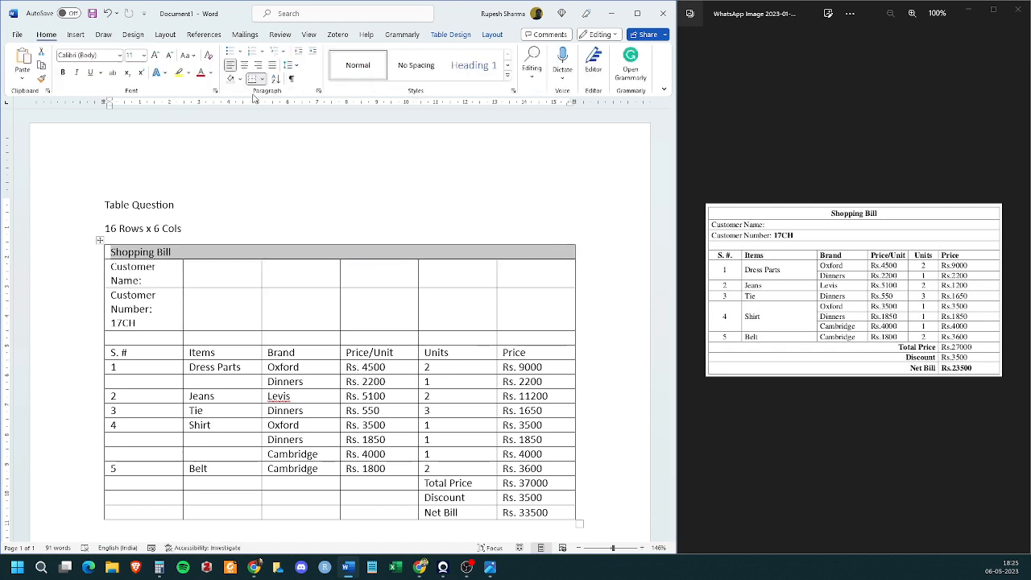
{"action": "left_click", "coordinate": [245, 66]}
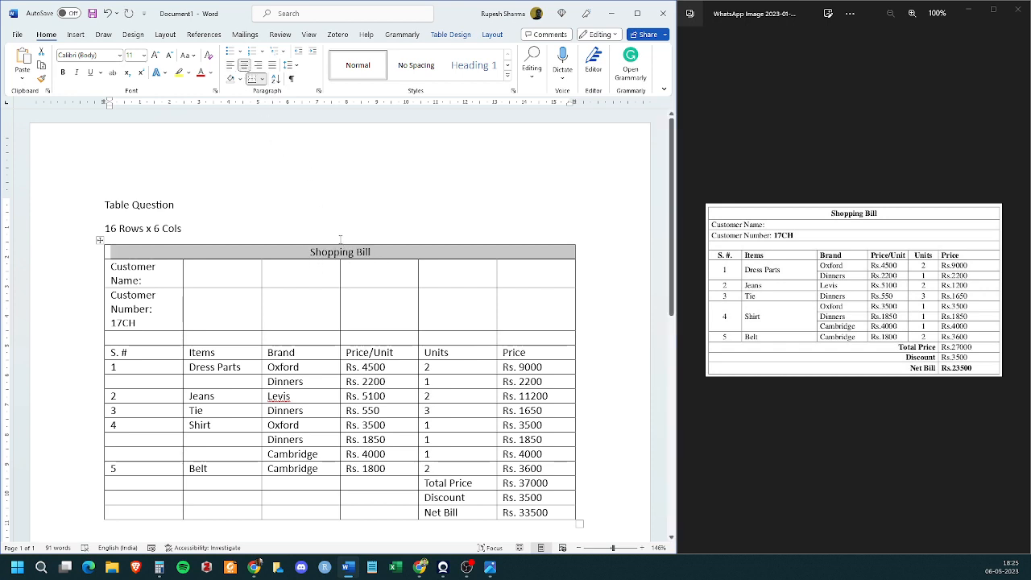
{"action": "left_click", "coordinate": [64, 72]}
{"action": "left_click", "coordinate": [223, 274]}
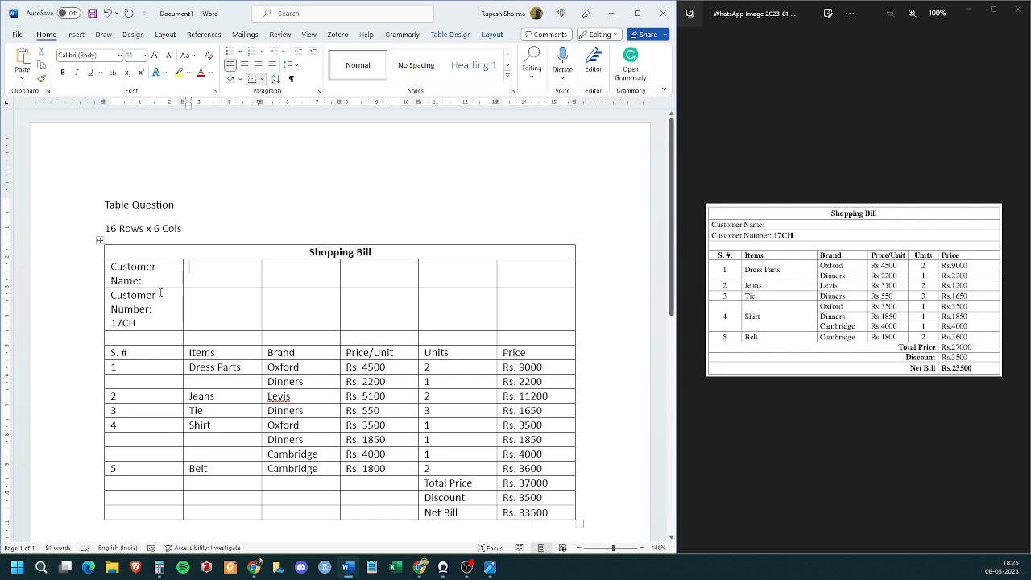
- Merge the six cells of the Customer Name row into one, and likewise those of the Customer Number row
{"action": "left_click_drag", "start_coordinate": [169, 278], "coordinate": [564, 272]}
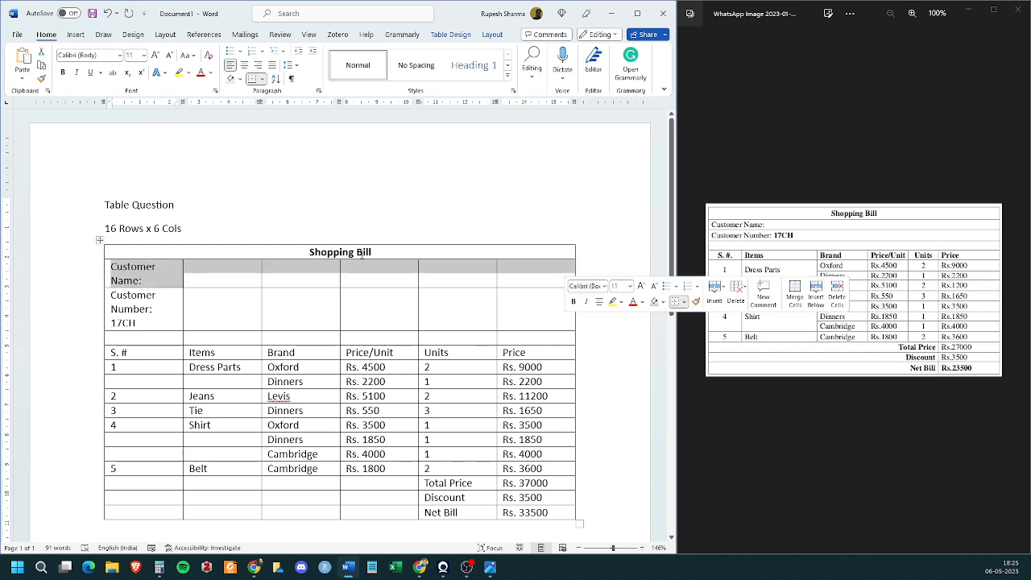
{"action": "left_click", "coordinate": [493, 34]}
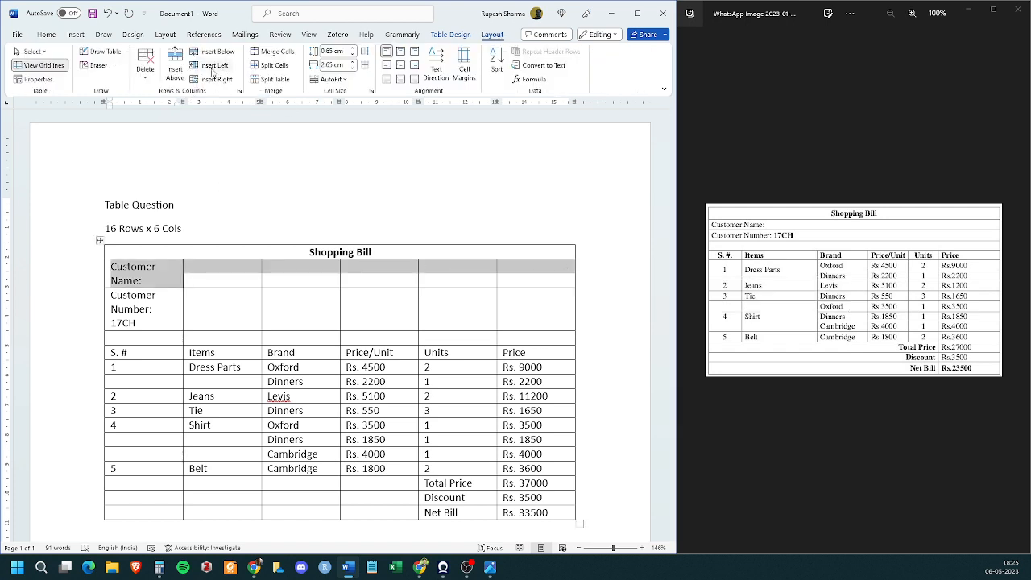
{"action": "left_click", "coordinate": [274, 51]}
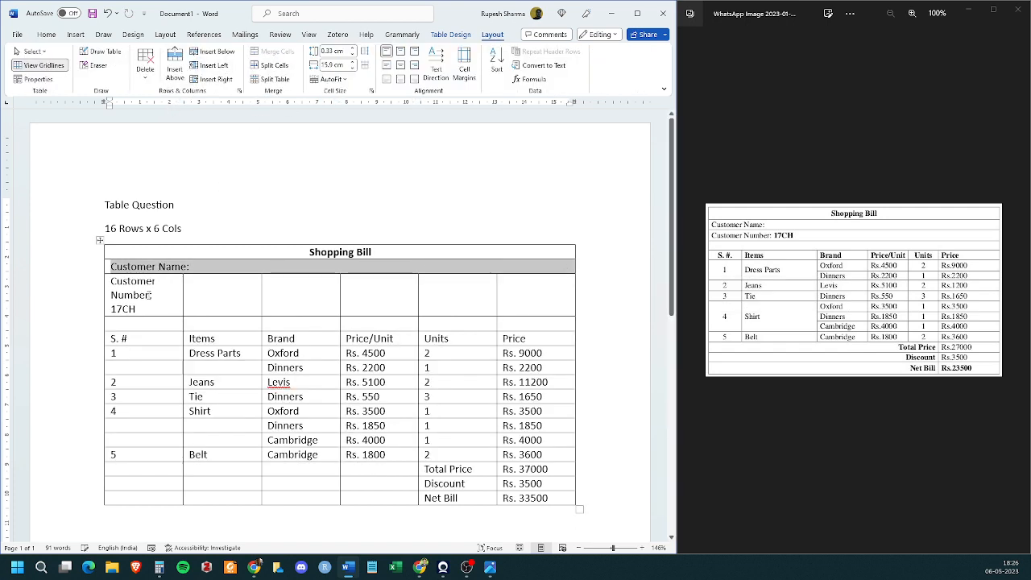
{"action": "left_click_drag", "start_coordinate": [149, 294], "coordinate": [564, 282]}
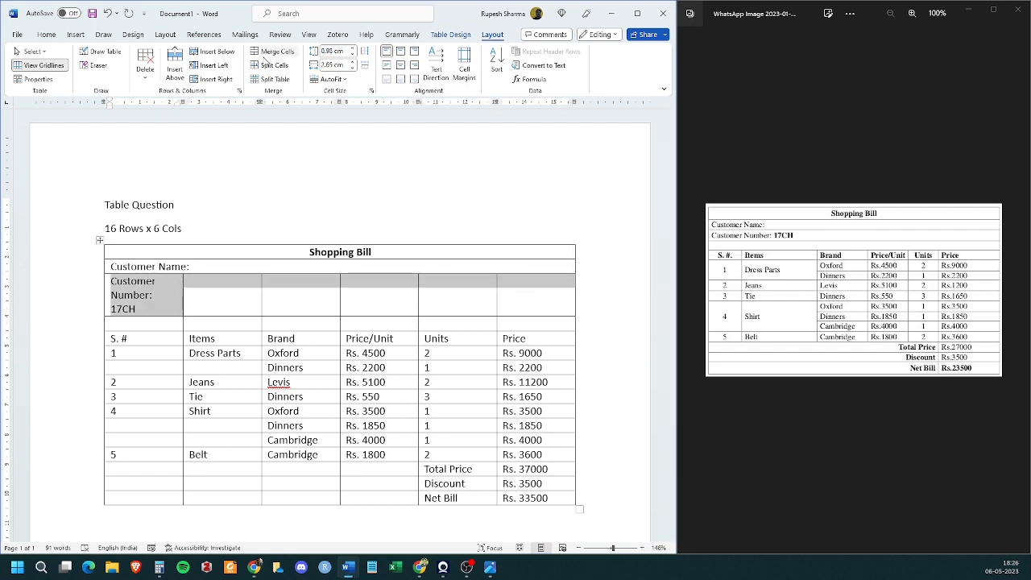
{"action": "left_click", "coordinate": [270, 53]}
- Merge the six cells of the blank row below Customer Number into one cell
{"action": "left_click", "coordinate": [140, 297]}
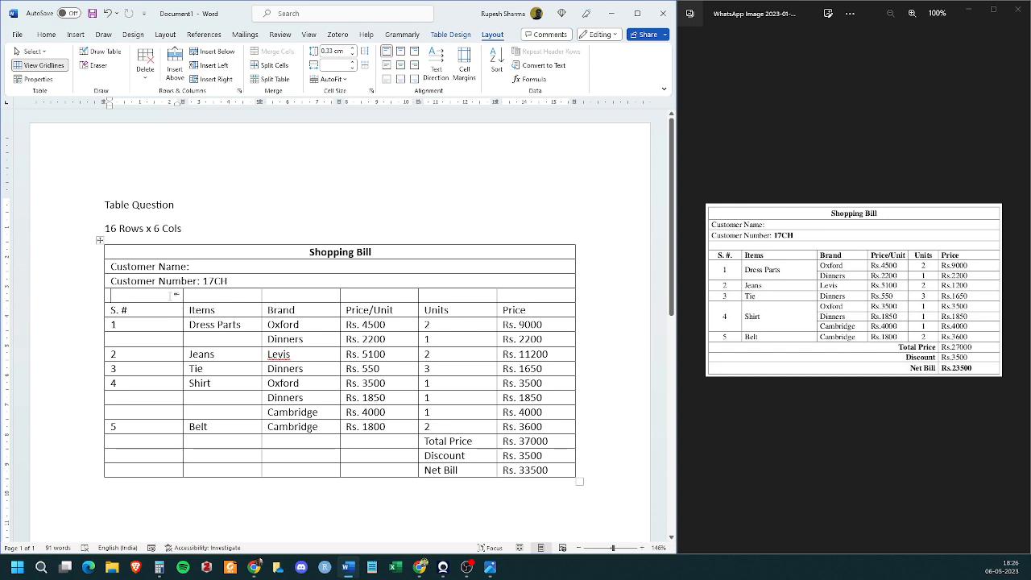
{"action": "left_click_drag", "start_coordinate": [176, 295], "coordinate": [572, 295]}
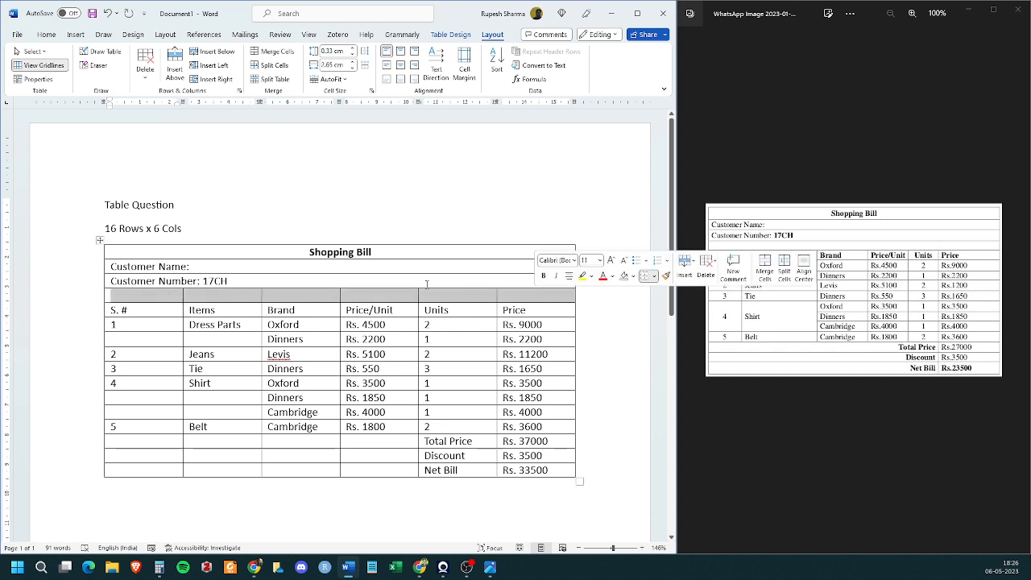
{"action": "left_click", "coordinate": [272, 52]}
- Make only the value after "Customer Number:" bold
{"action": "left_click", "coordinate": [268, 279]}
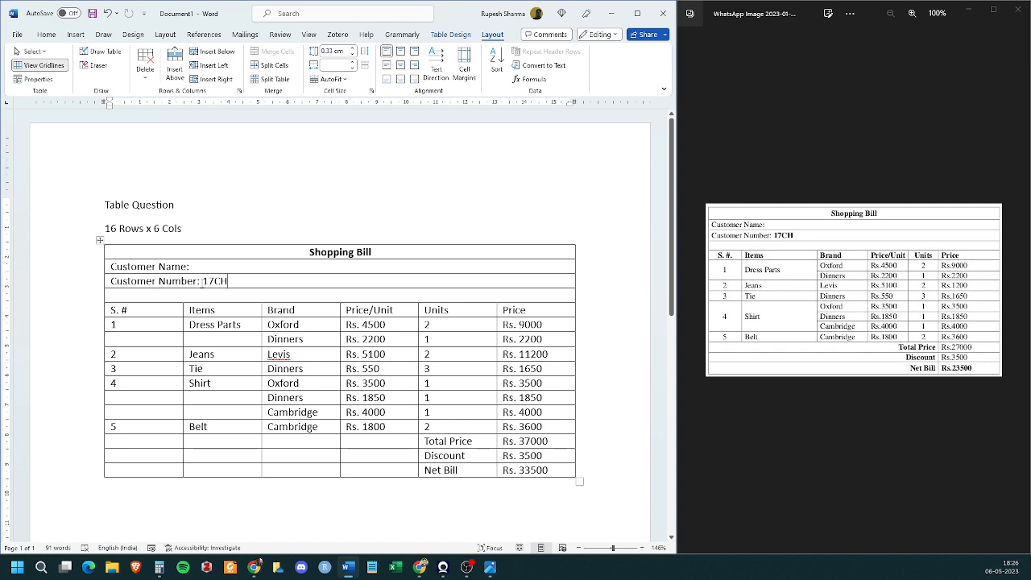
{"action": "left_click_drag", "start_coordinate": [203, 281], "coordinate": [228, 281]}
{"action": "left_click", "coordinate": [46, 34]}
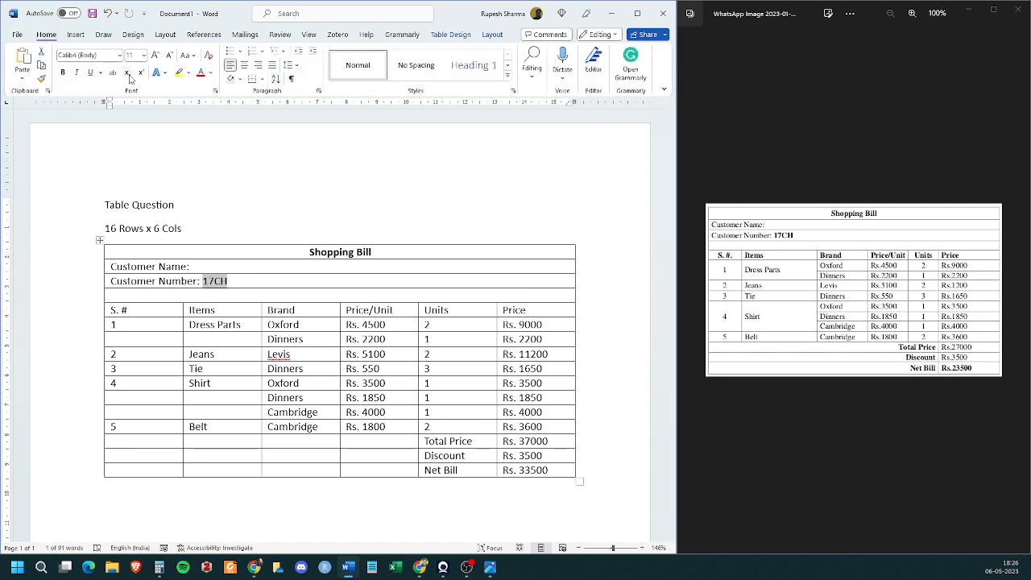
{"action": "left_click", "coordinate": [62, 71]}
{"action": "left_click", "coordinate": [227, 295]}
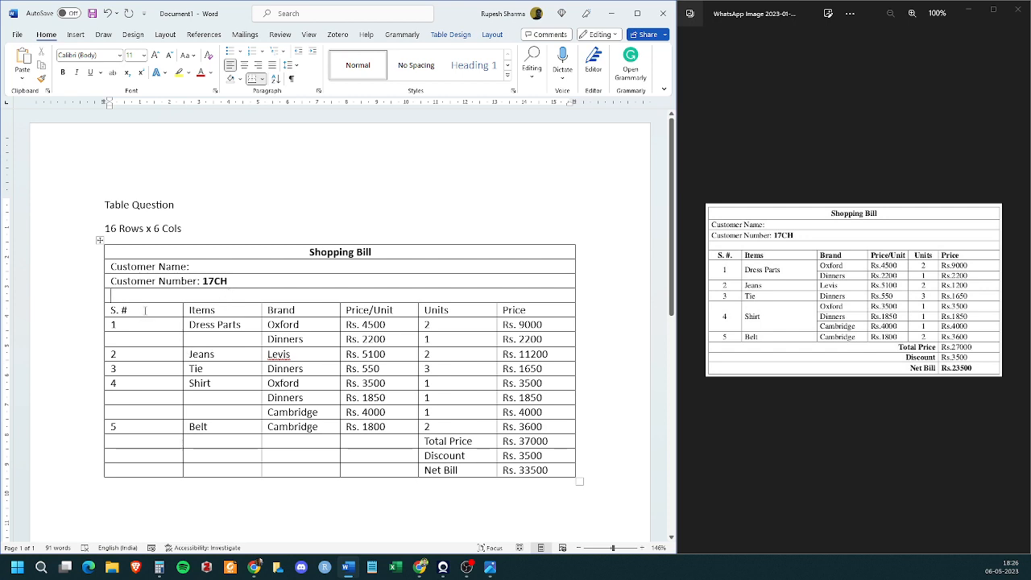
- Make the whole column heading row from "S. #" to "Price" bold
{"action": "left_click_drag", "start_coordinate": [145, 310], "coordinate": [574, 310]}
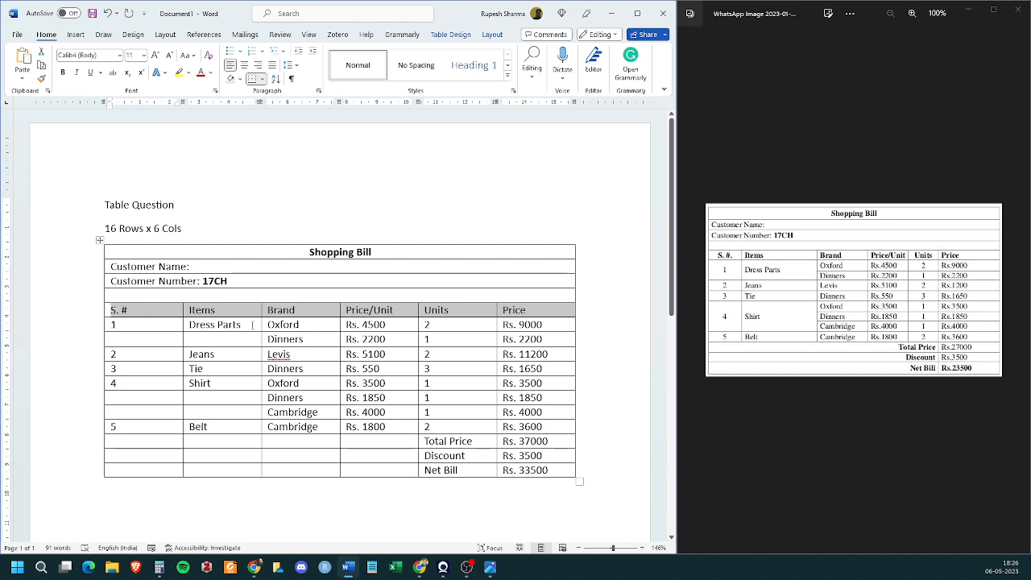
{"action": "left_click", "coordinate": [63, 72]}
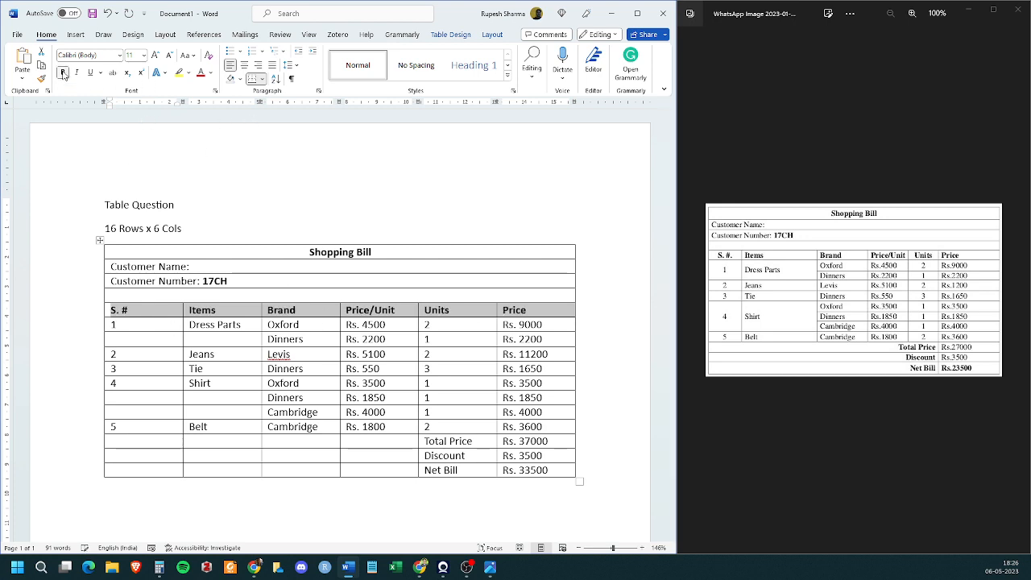
{"action": "left_click", "coordinate": [170, 401]}
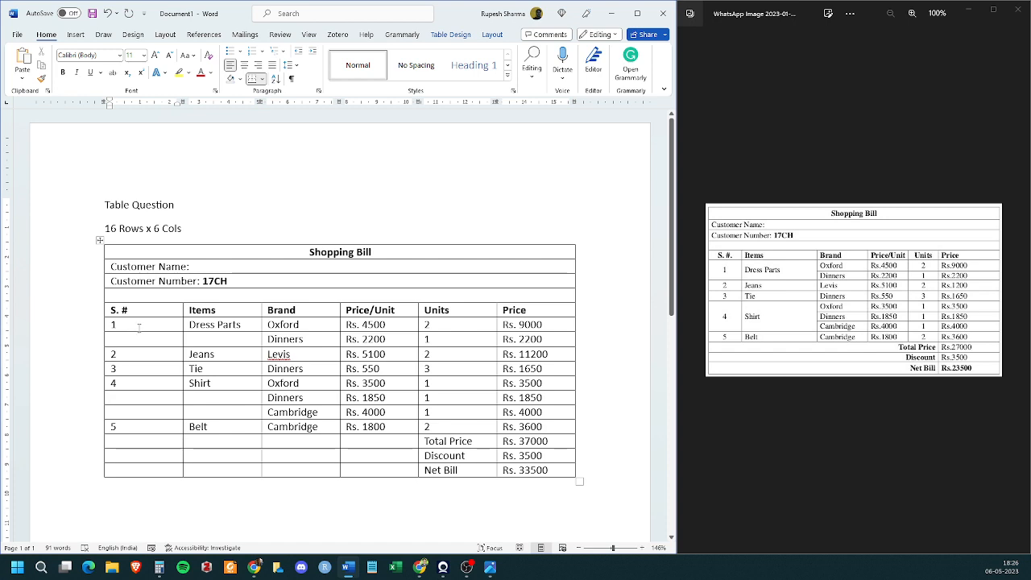
- Merge serial number cell 1 with the empty cell below it, and the "Dress Parts" cell with the empty one below
{"action": "mouse_move", "coordinate": [137, 326]}
{"action": "left_mouse_down"}
{"action": "mouse_move", "coordinate": [137, 339]}
{"action": "mouse_move", "coordinate": [121, 323]}
{"action": "left_mouse_up"}
{"action": "left_click", "coordinate": [117, 345]}
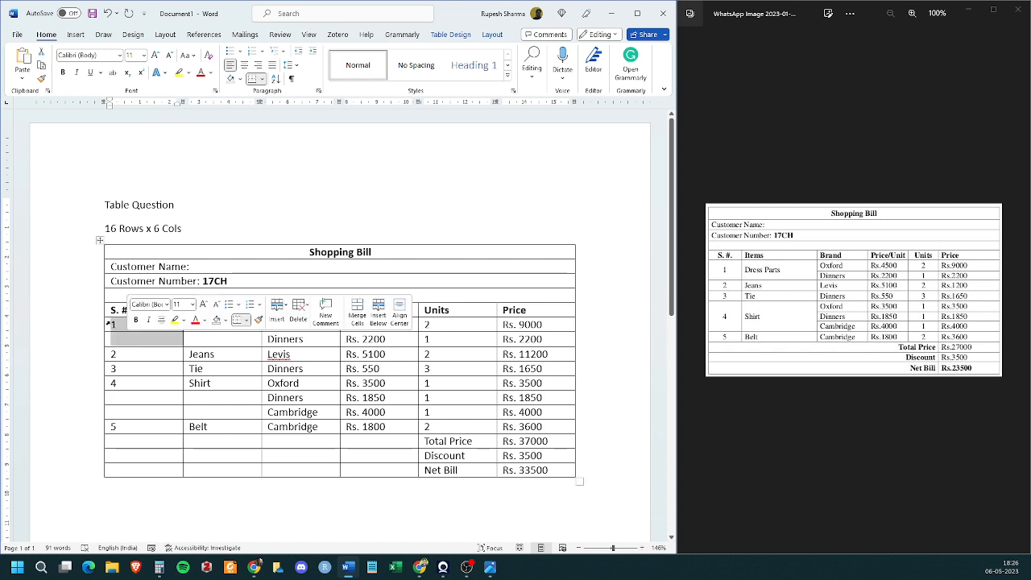
{"action": "left_click", "coordinate": [492, 34]}
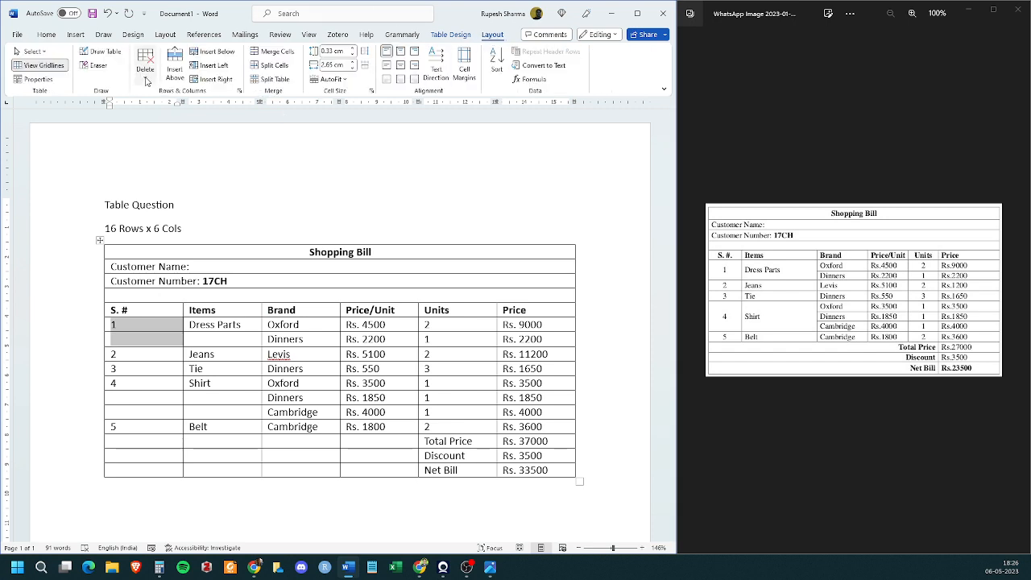
{"action": "left_click", "coordinate": [275, 51]}
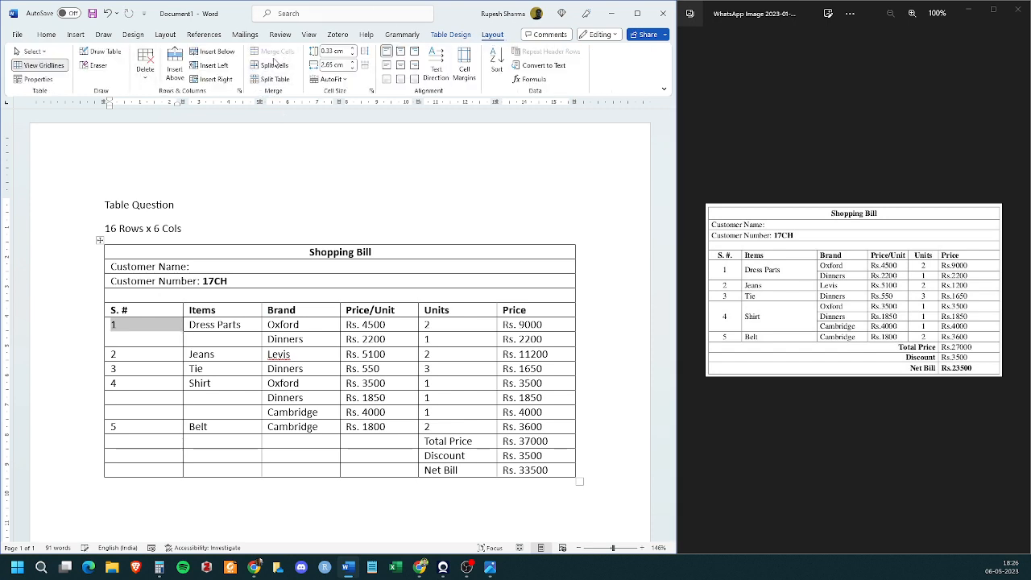
{"action": "left_click", "coordinate": [135, 338]}
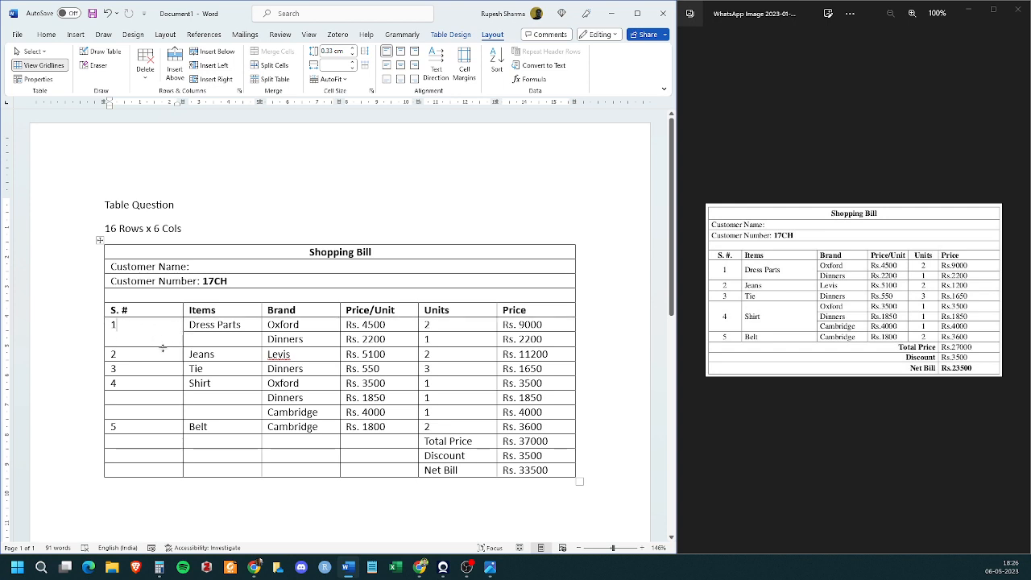
{"action": "left_click_drag", "start_coordinate": [231, 325], "coordinate": [230, 342]}
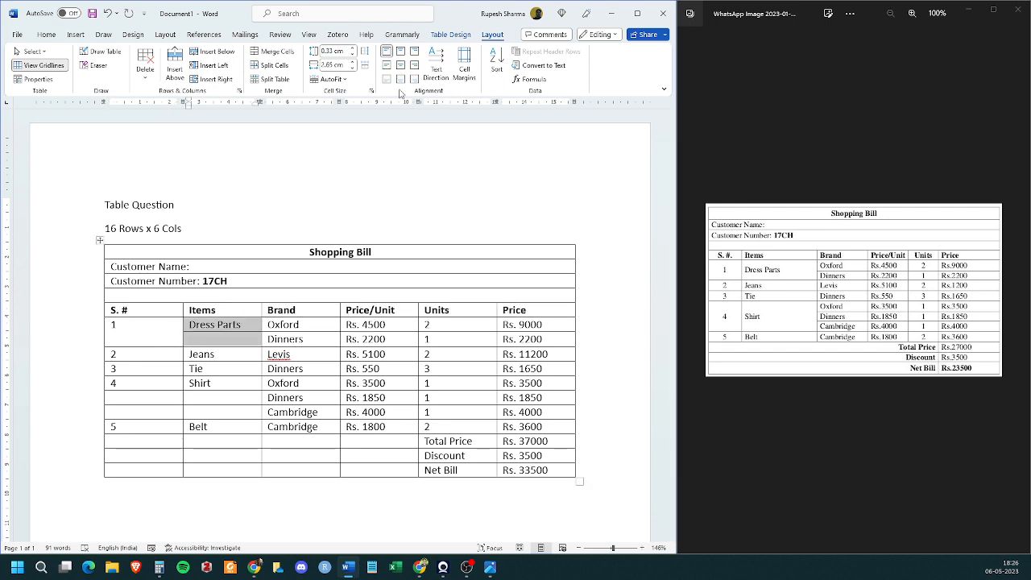
{"action": "left_click", "coordinate": [274, 53]}
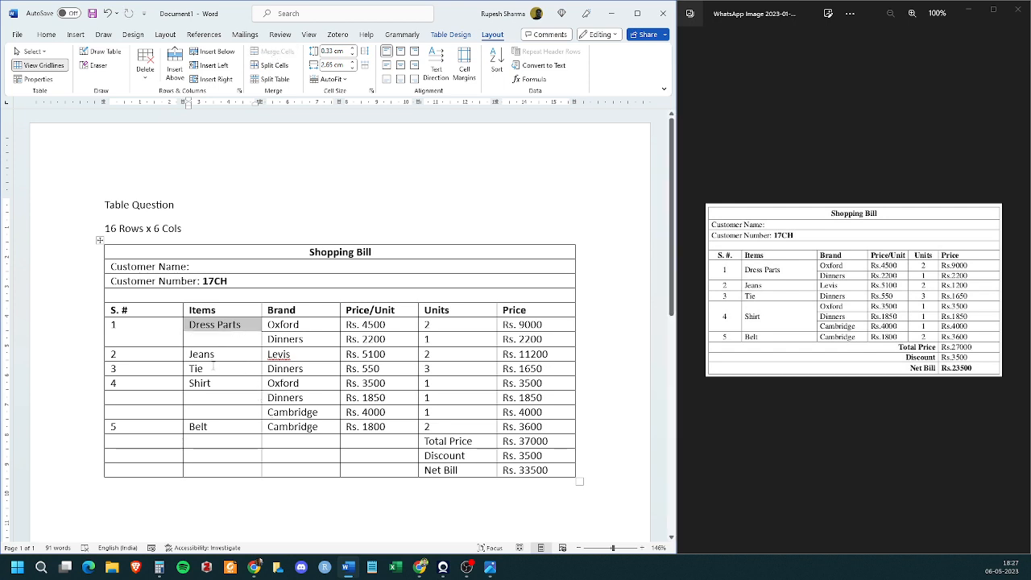
- Merge serial number cell 4 with the two empty cells below it, and do the same for the "Shirt" cell
{"action": "left_click_drag", "start_coordinate": [138, 386], "coordinate": [136, 412]}
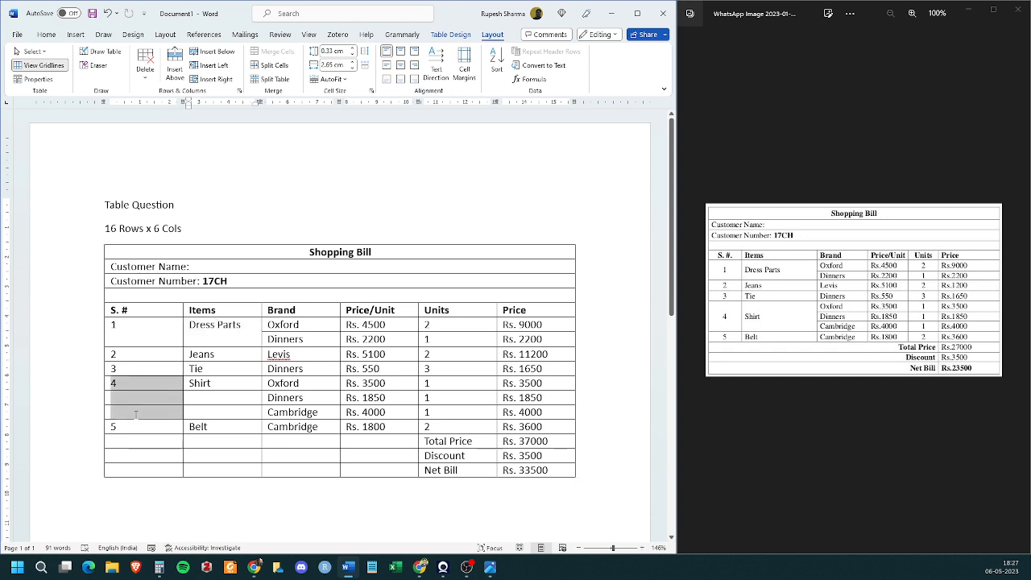
{"action": "left_click", "coordinate": [274, 53]}
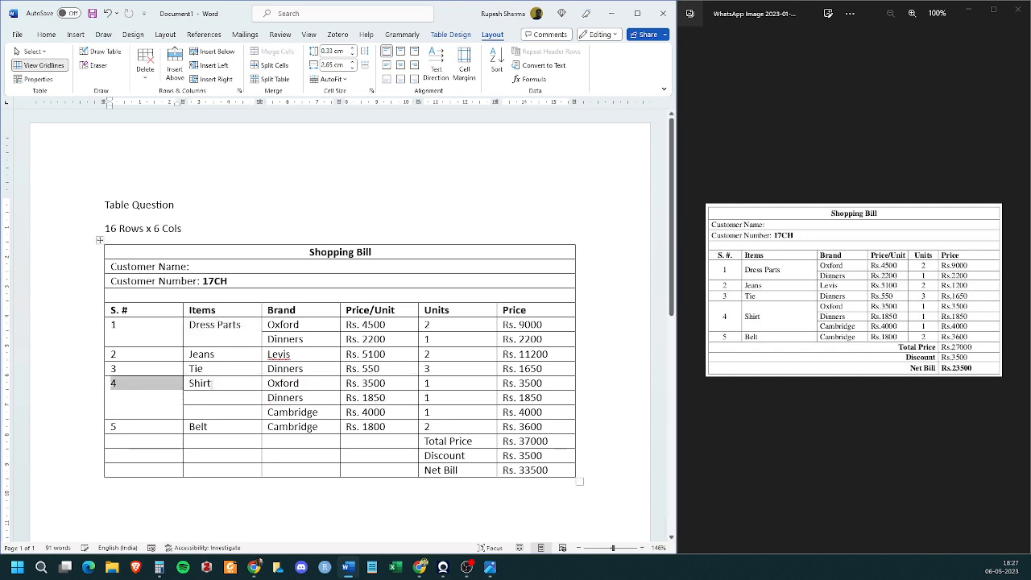
{"action": "left_click_drag", "start_coordinate": [212, 384], "coordinate": [218, 411]}
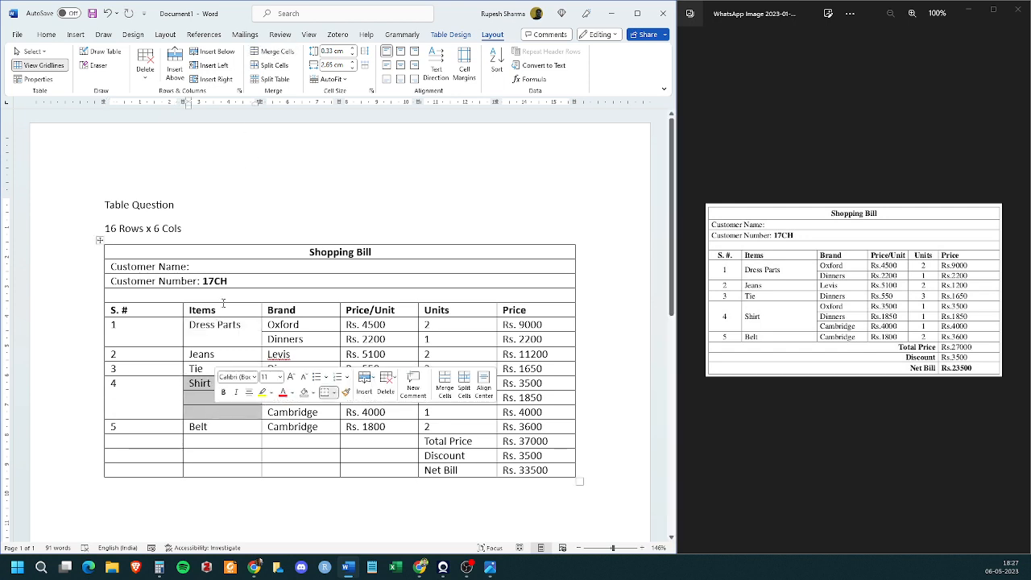
{"action": "left_click", "coordinate": [271, 54]}
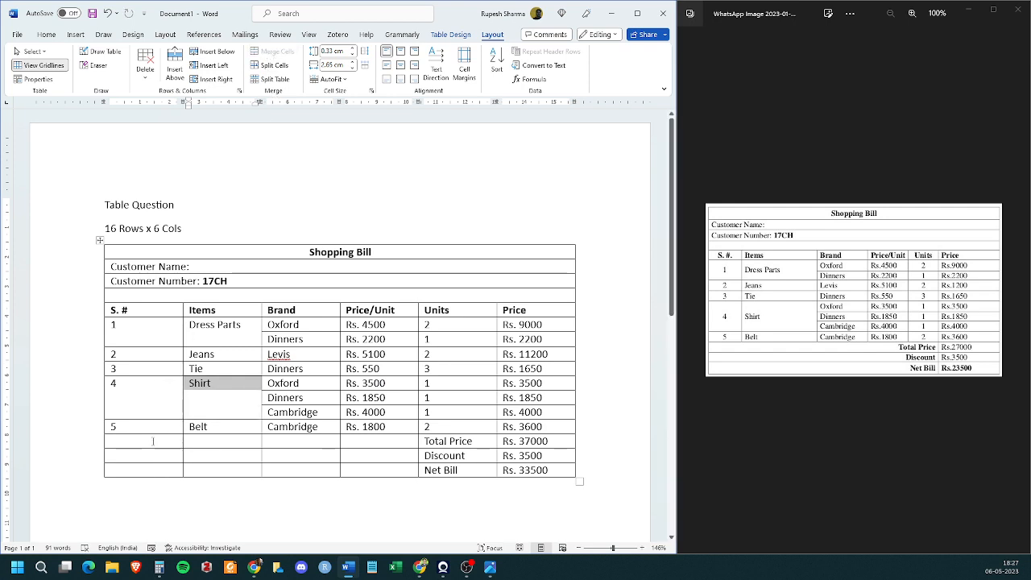
{"action": "left_click", "coordinate": [176, 356]}
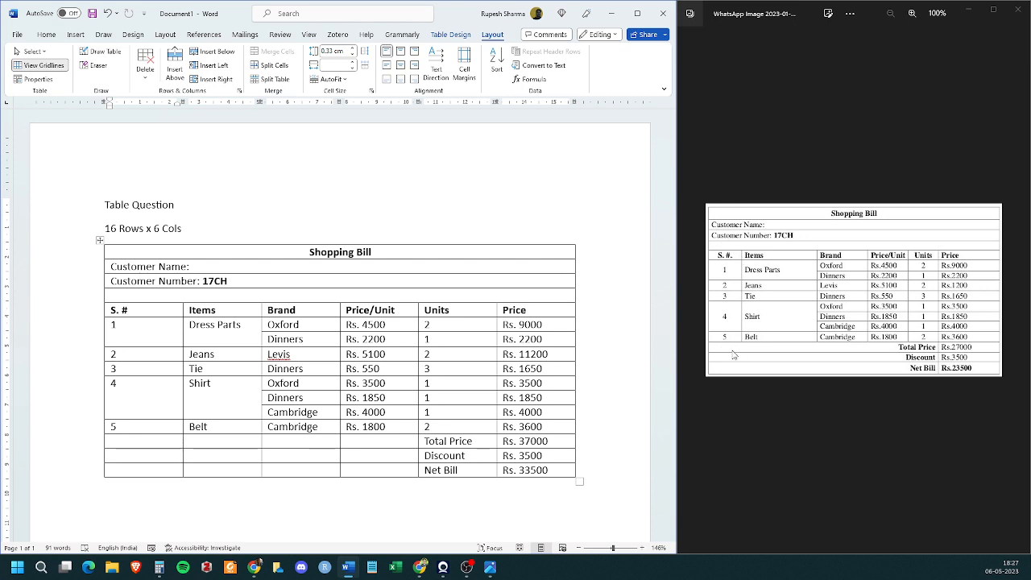
- Center the contents of the "S. #" and "Units" columns from the heading down to the Belt row
{"action": "left_click_drag", "start_coordinate": [122, 306], "coordinate": [121, 427]}
{"action": "left_click", "coordinate": [46, 35]}
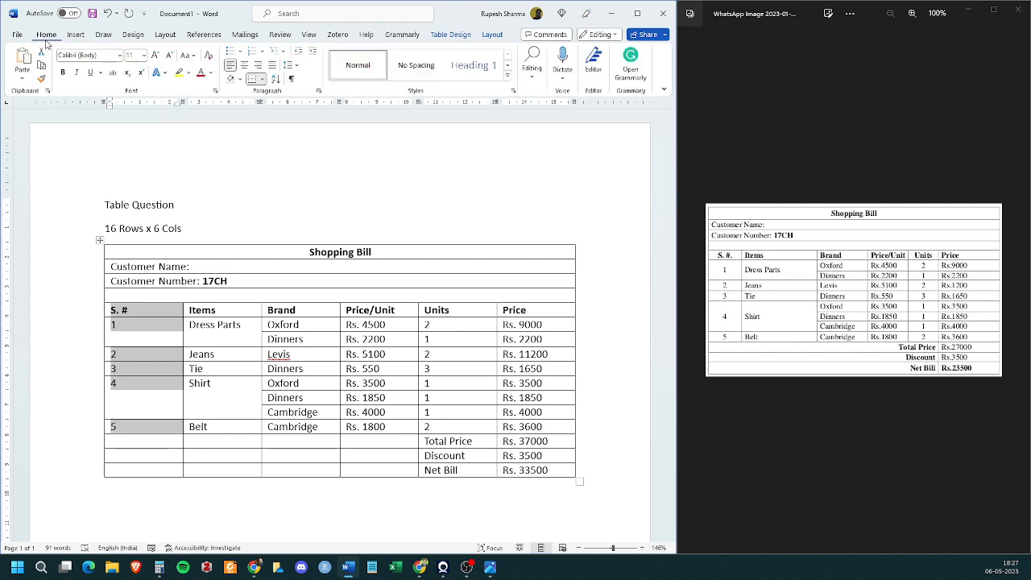
{"action": "left_click", "coordinate": [245, 66]}
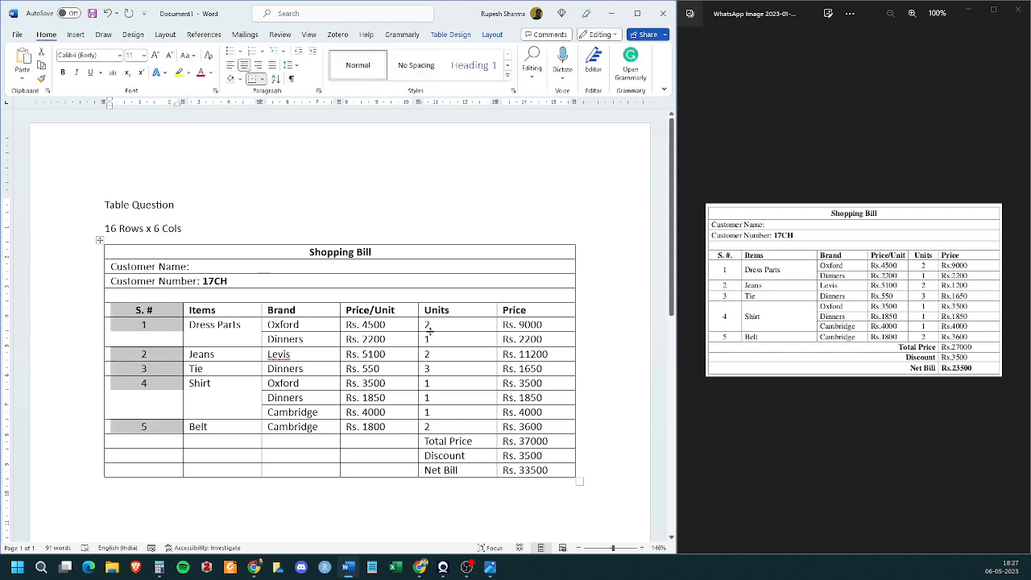
{"action": "left_click_drag", "start_coordinate": [457, 314], "coordinate": [459, 428]}
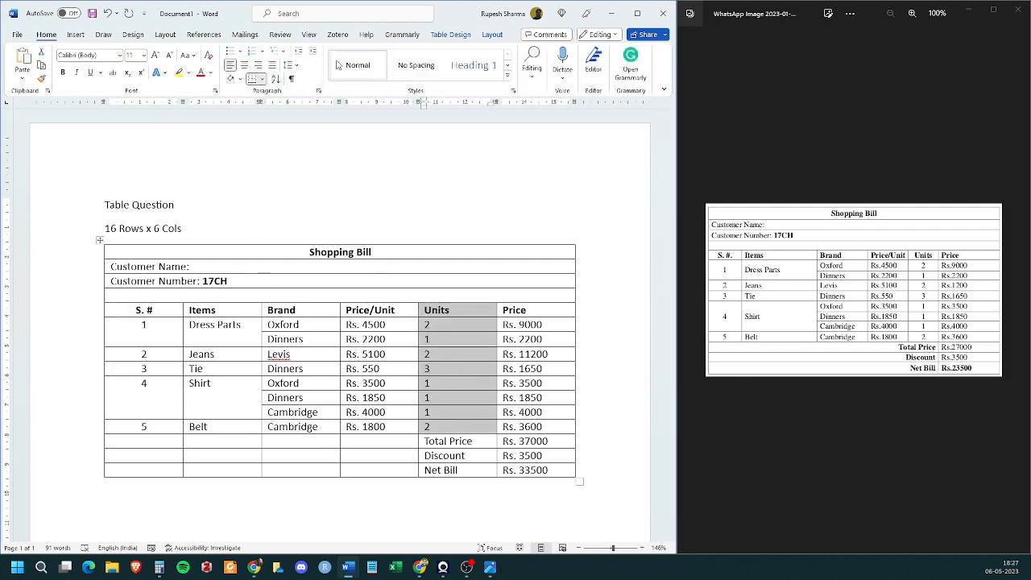
{"action": "left_click", "coordinate": [245, 66]}
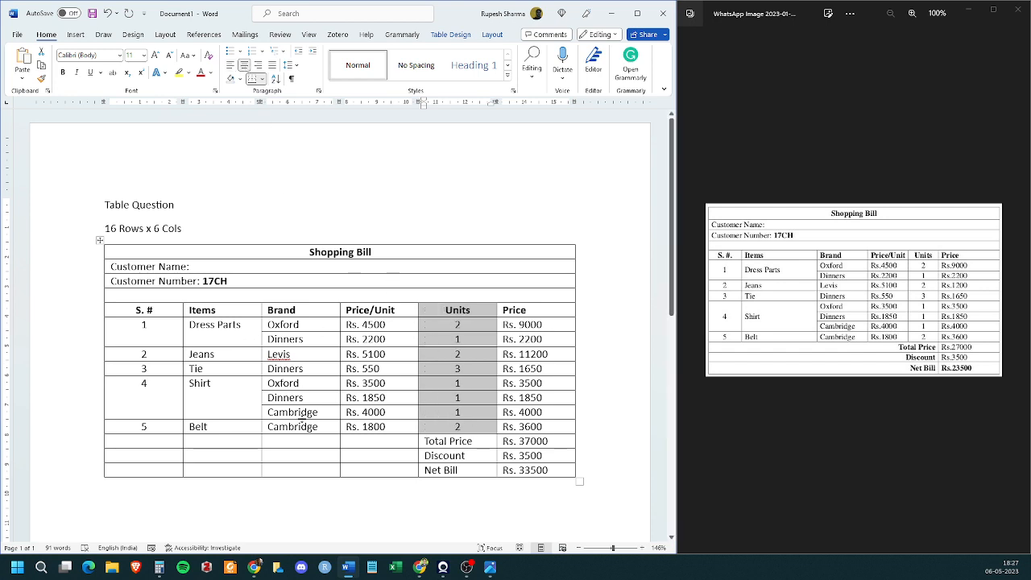
{"action": "left_click", "coordinate": [256, 383]}
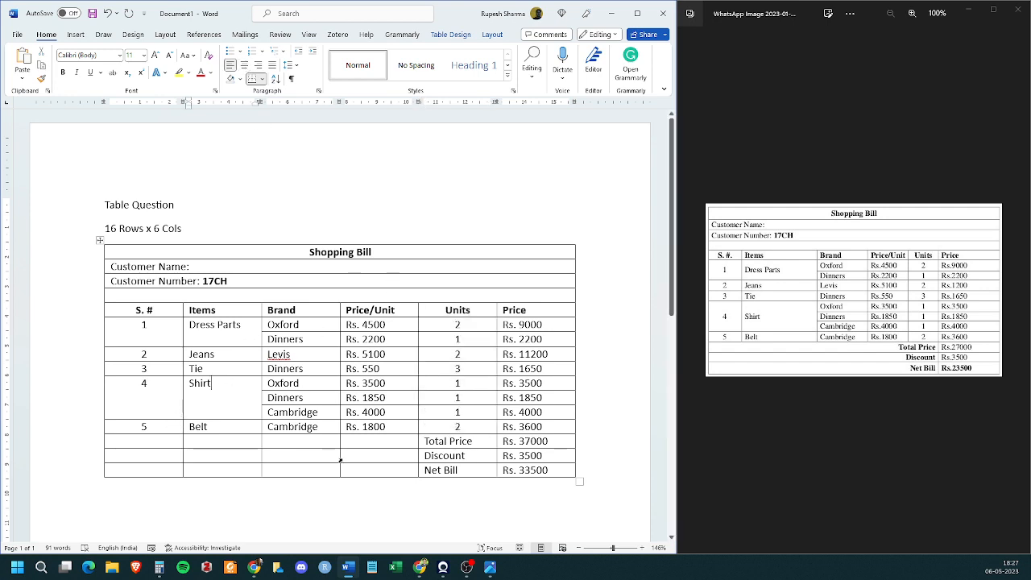
- Merge the first five cells of the Total Price row, leaving its Price cell separate
{"action": "left_click_drag", "start_coordinate": [179, 442], "coordinate": [451, 442]}
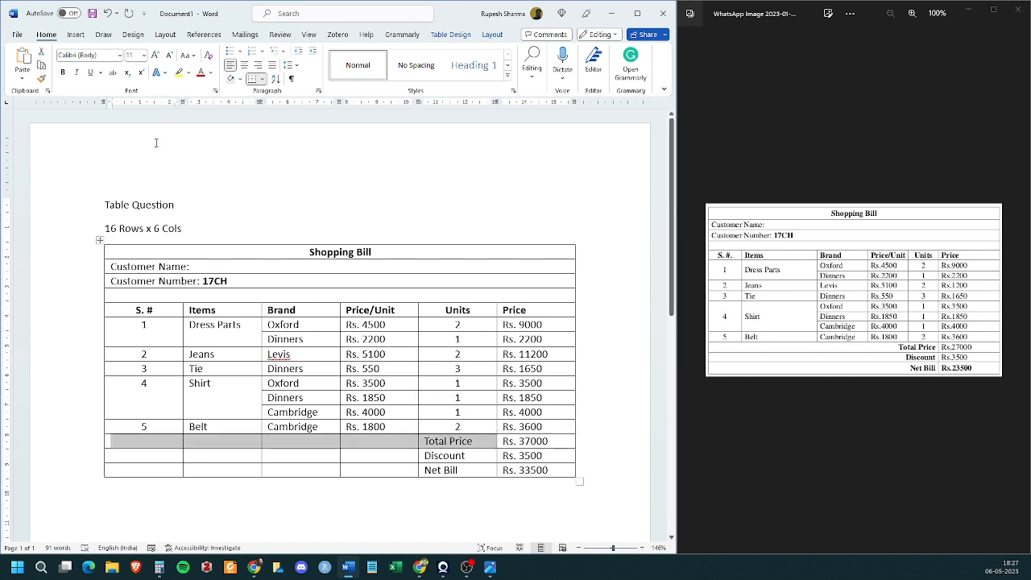
{"action": "left_click", "coordinate": [492, 34]}
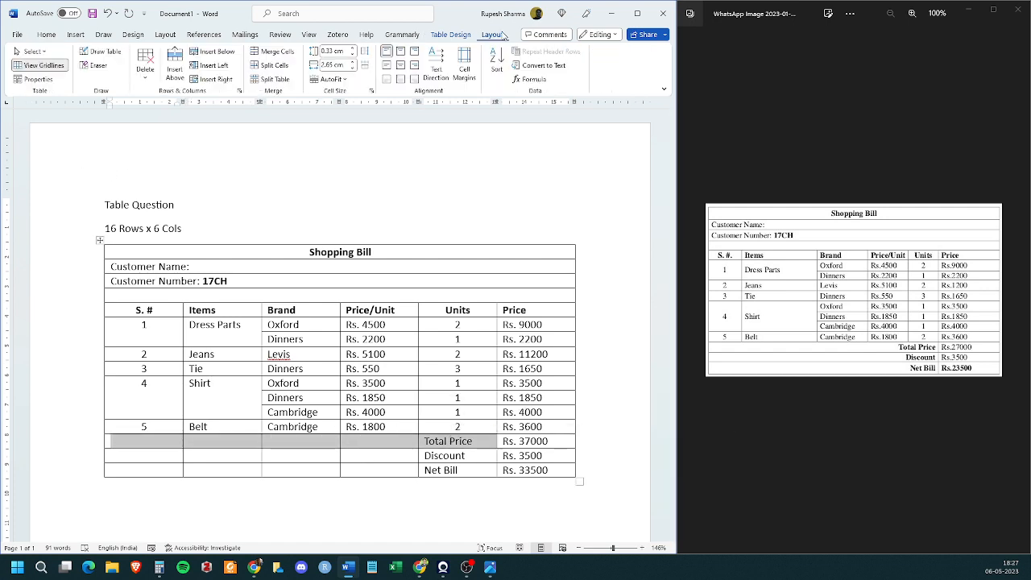
{"action": "left_click", "coordinate": [276, 52]}
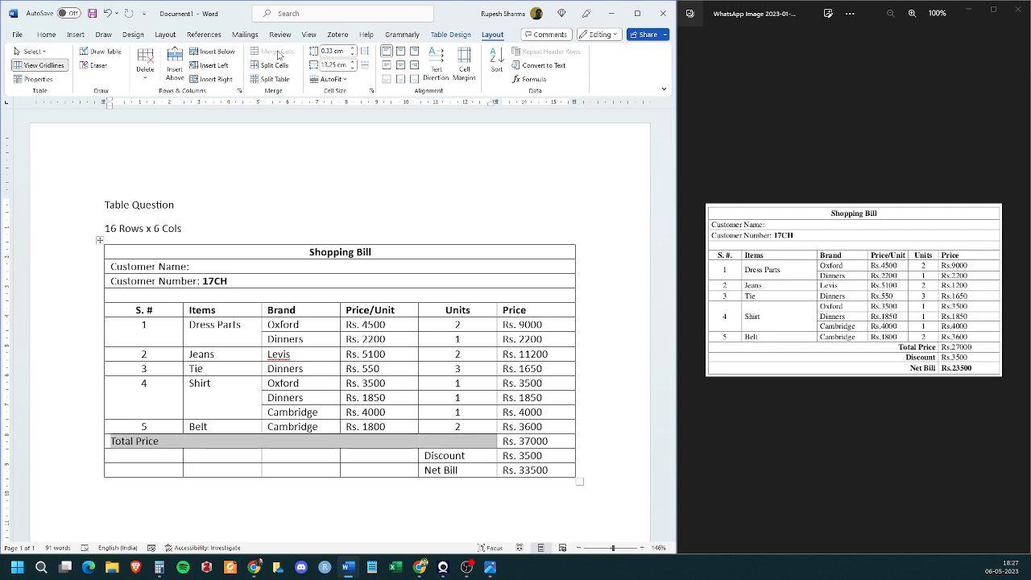
- Align the "Shopping Bill" title row to the center of its cell, both horizontally and vertically
{"action": "left_click", "coordinate": [116, 252]}
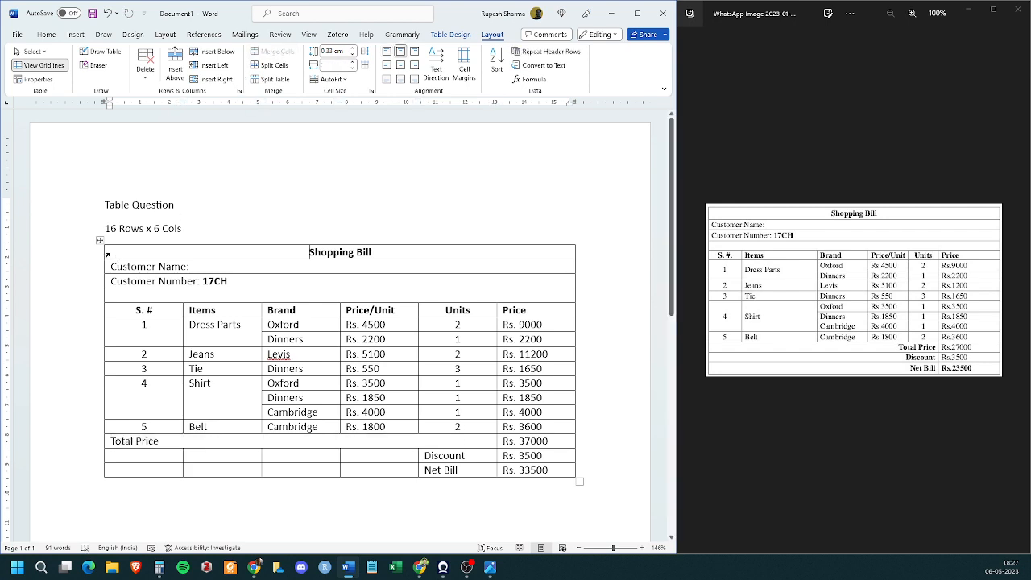
{"action": "left_click", "coordinate": [104, 254]}
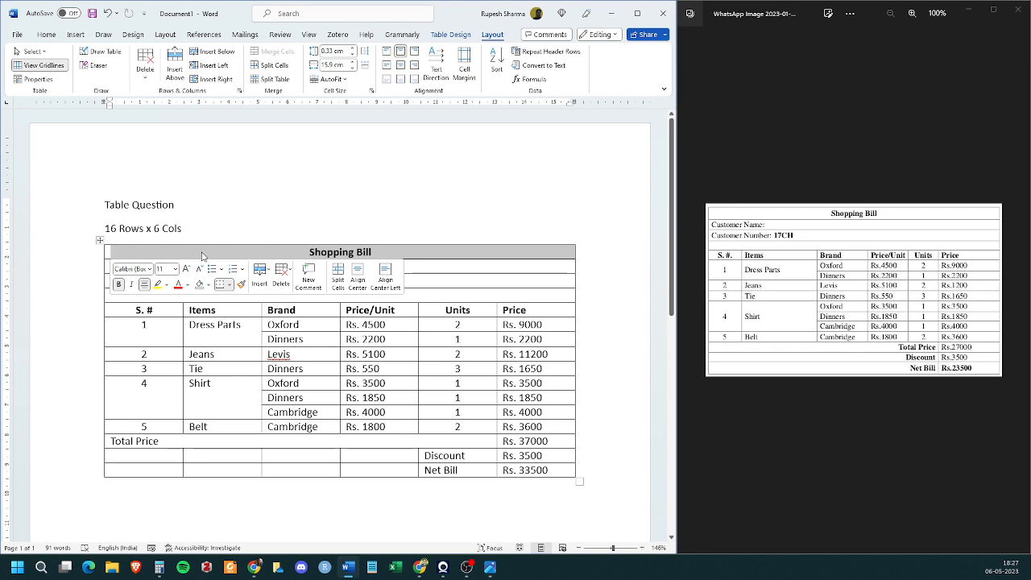
{"action": "key", "text": "alt+Tab"}
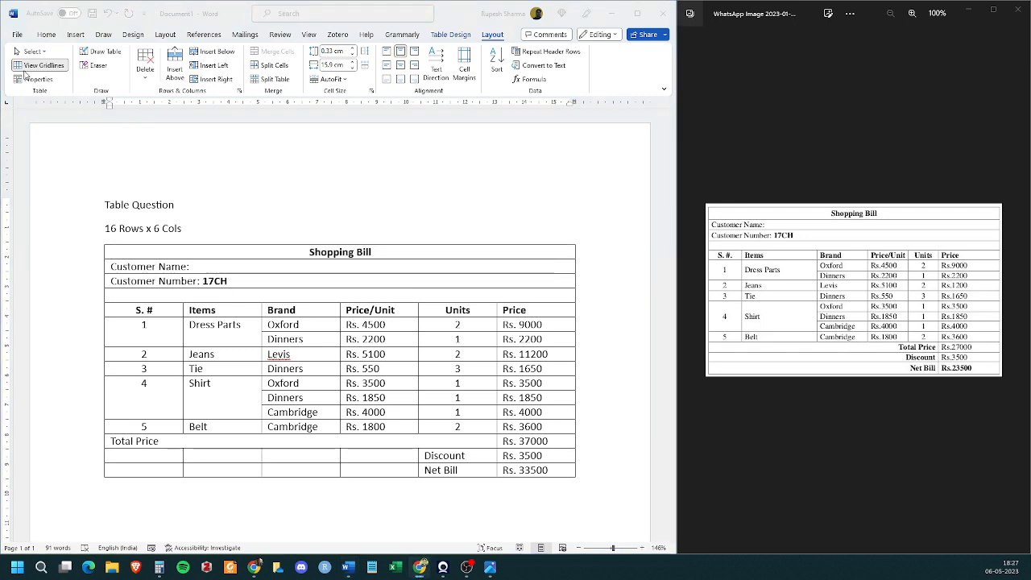
{"action": "left_click", "coordinate": [484, 42]}
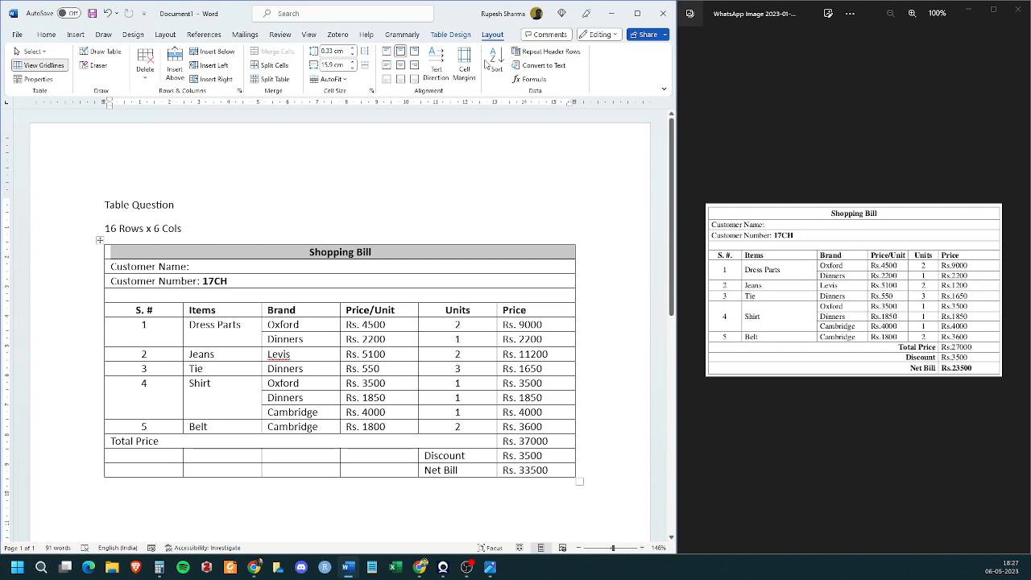
{"action": "left_click", "coordinate": [387, 78]}
{"action": "left_click", "coordinate": [401, 81]}
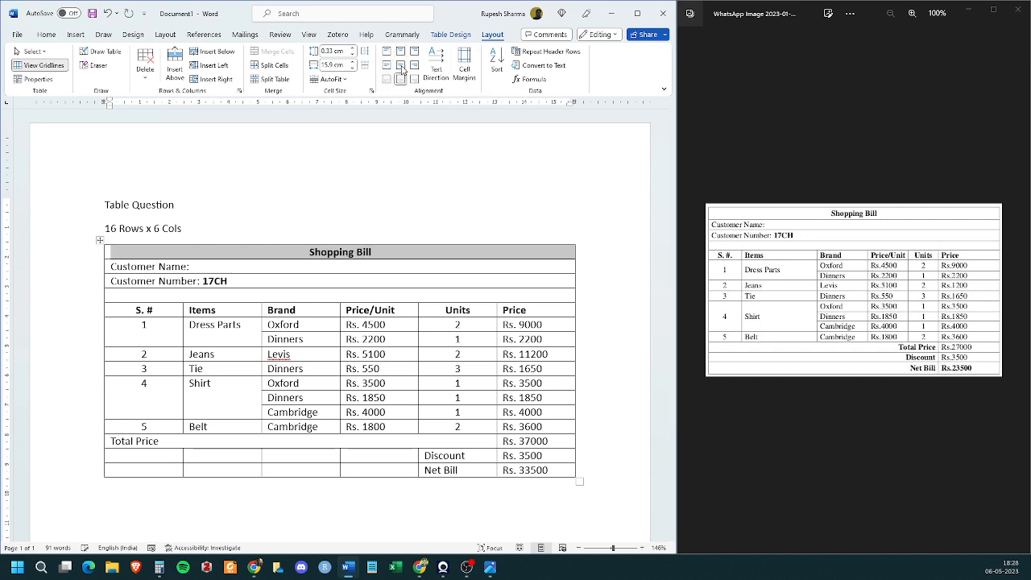
{"action": "left_click", "coordinate": [414, 80]}
{"action": "left_click", "coordinate": [402, 67]}
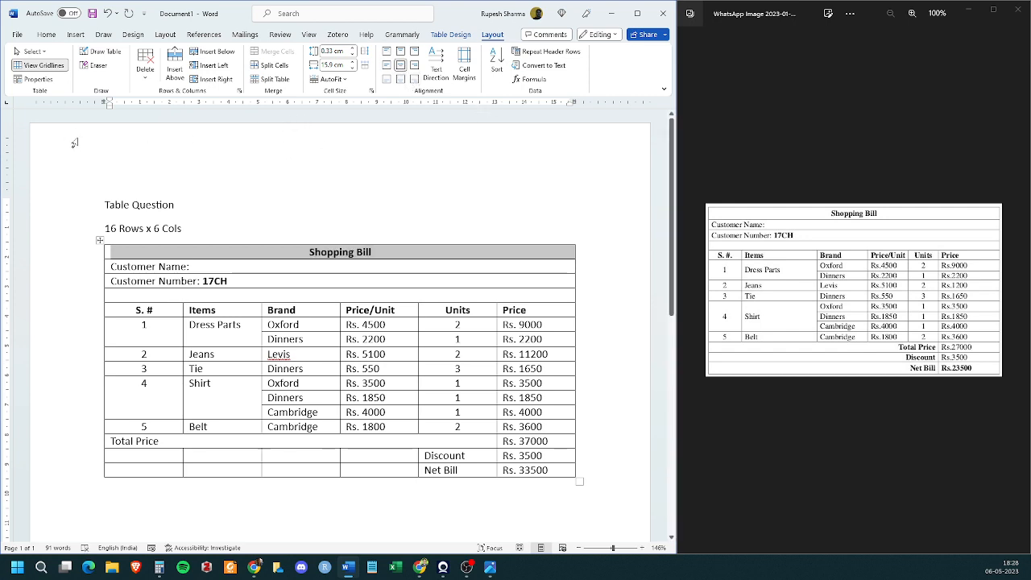
{"action": "left_click", "coordinate": [46, 36]}
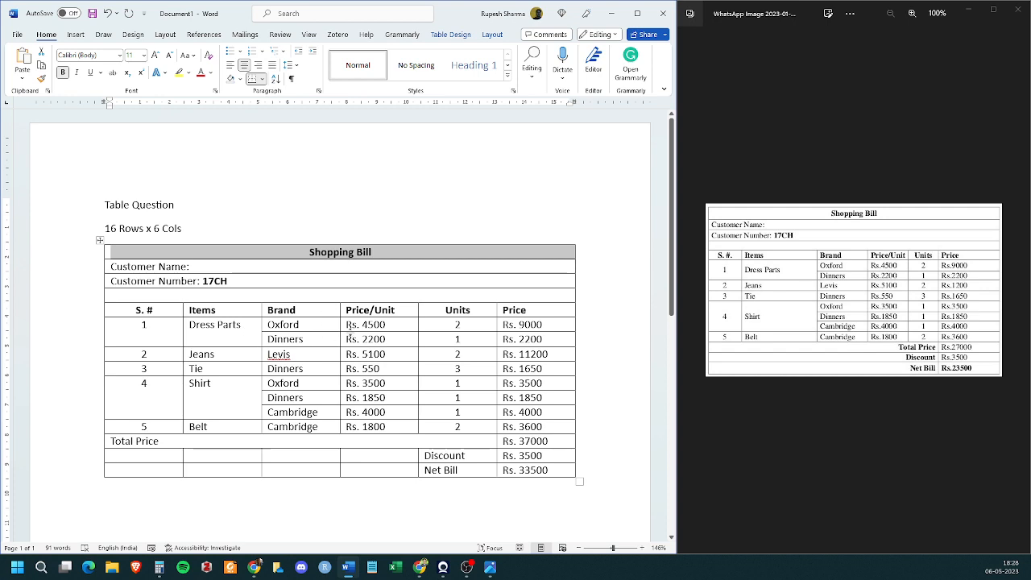
- Merge the first five cells of the Discount row, and do the same for the Net Bill row, leaving their Price cells separate
{"action": "left_click", "coordinate": [301, 386]}
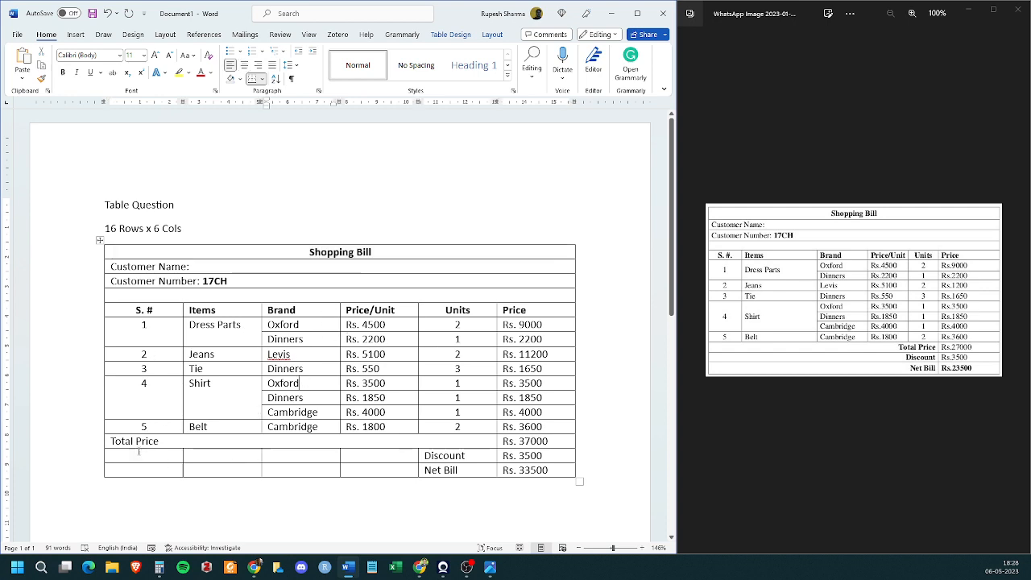
{"action": "left_click_drag", "start_coordinate": [161, 456], "coordinate": [412, 456]}
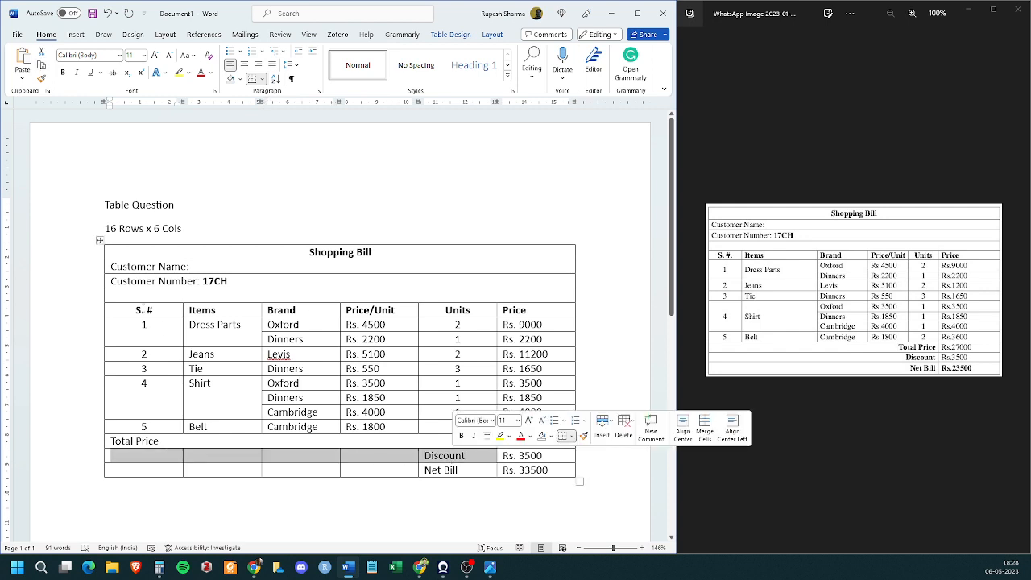
{"action": "left_click", "coordinate": [492, 35]}
{"action": "left_click", "coordinate": [271, 54]}
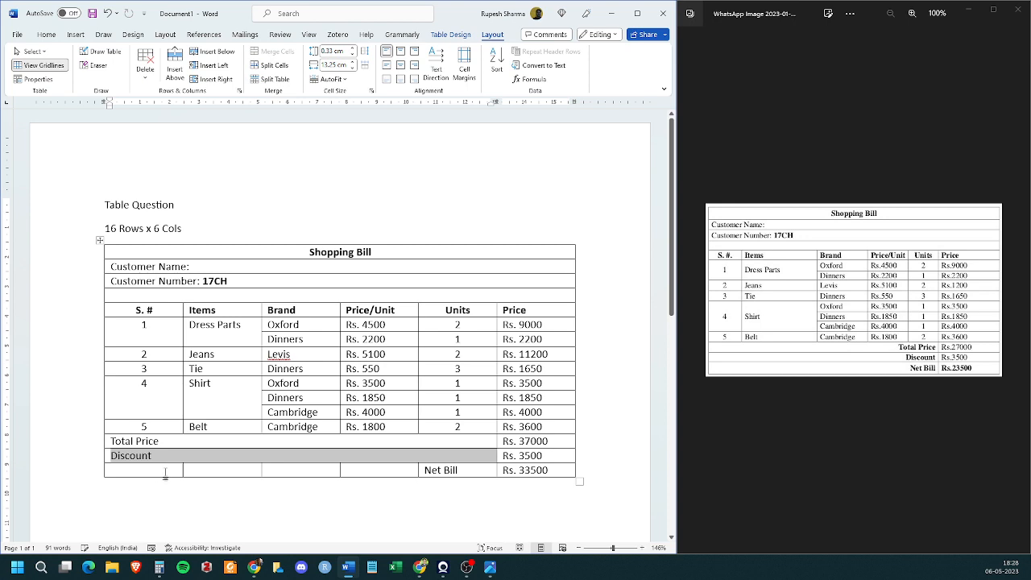
{"action": "left_click_drag", "start_coordinate": [162, 471], "coordinate": [439, 470]}
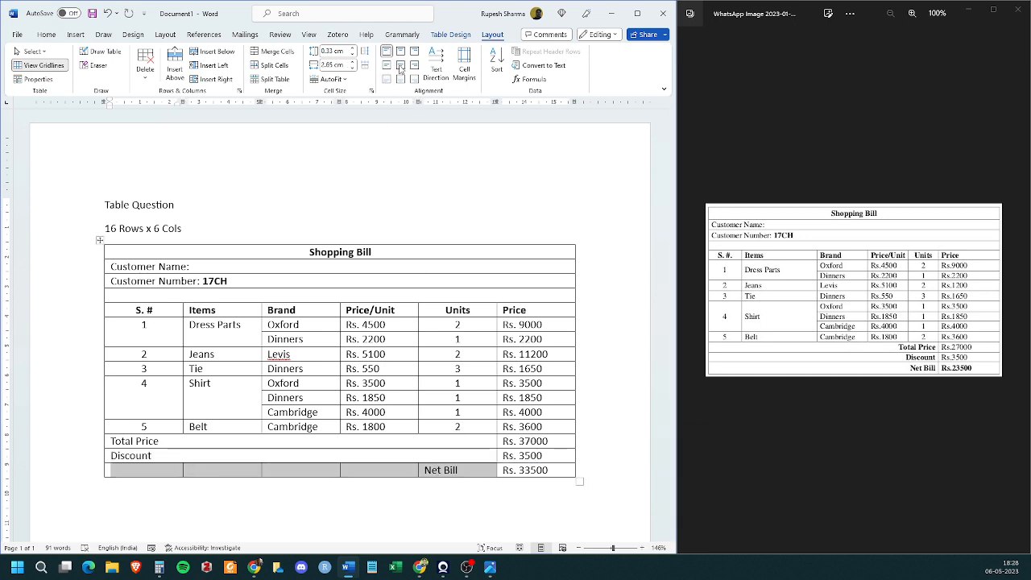
{"action": "left_click", "coordinate": [271, 52]}
- Align the Total Price, Discount and Net Bill labels center right and make them bold
{"action": "left_click_drag", "start_coordinate": [167, 445], "coordinate": [158, 475]}
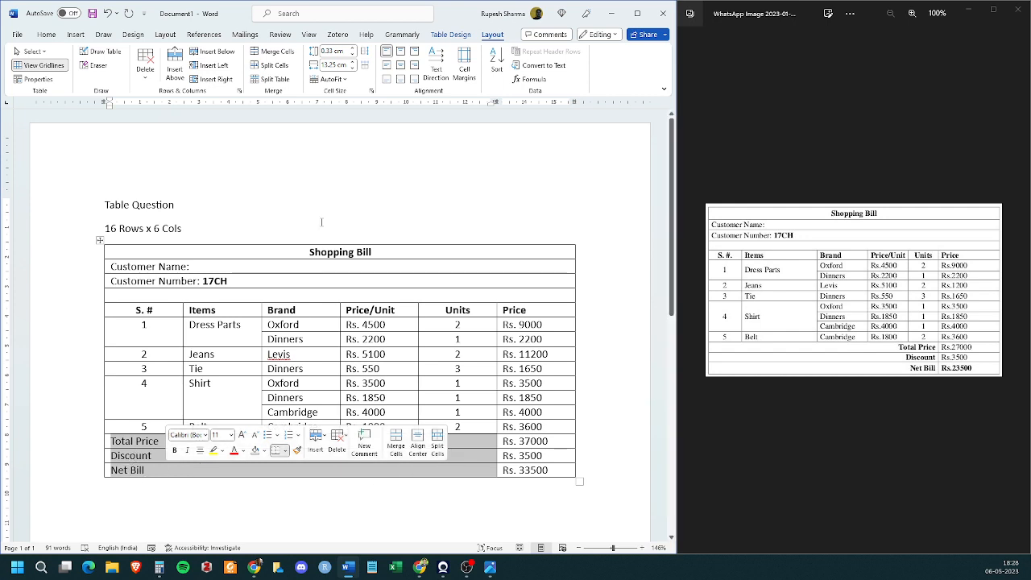
{"action": "left_click", "coordinate": [415, 64]}
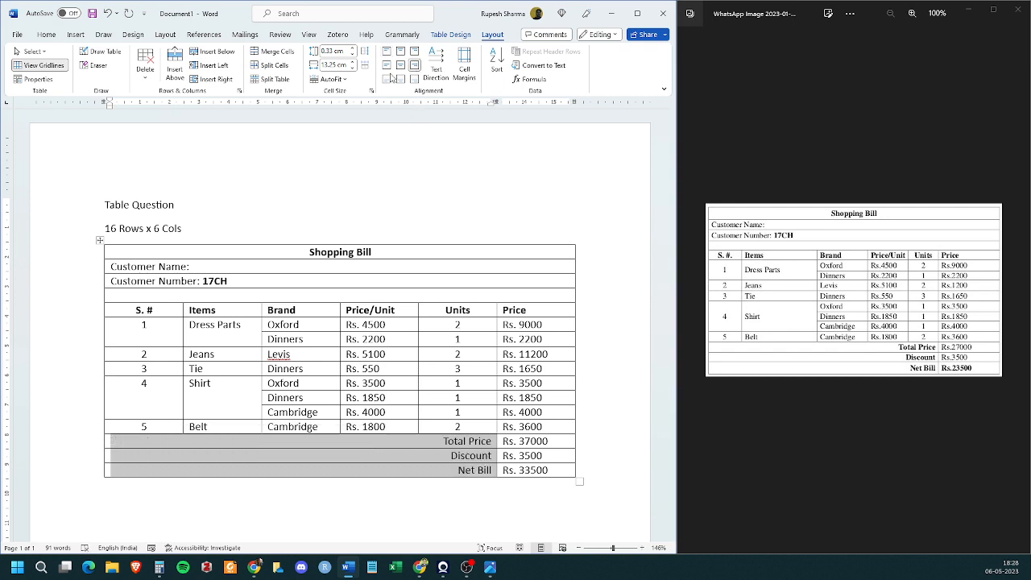
{"action": "left_click", "coordinate": [40, 37]}
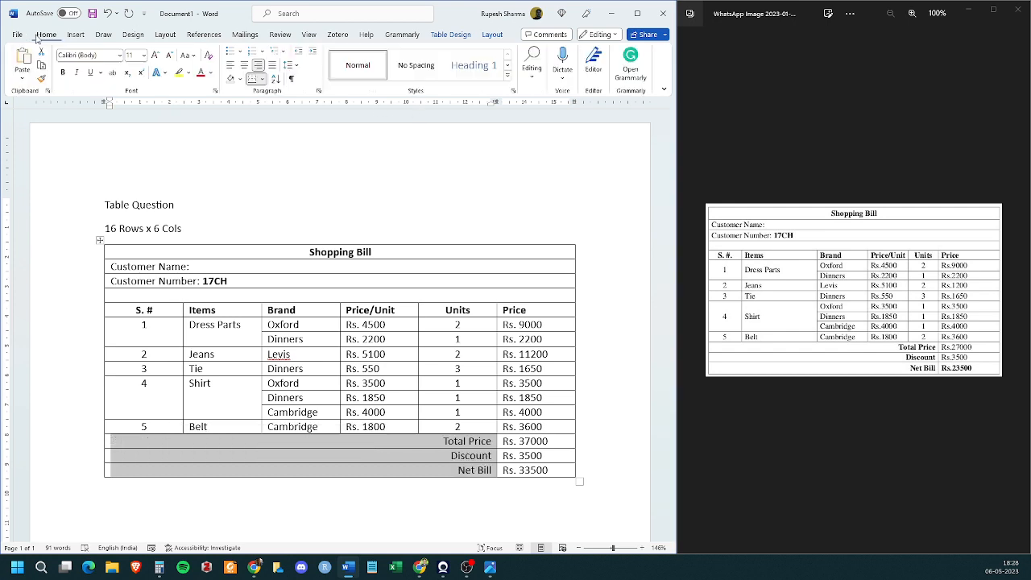
{"action": "left_click", "coordinate": [63, 73]}
{"action": "key", "text": "ctrl+End"}
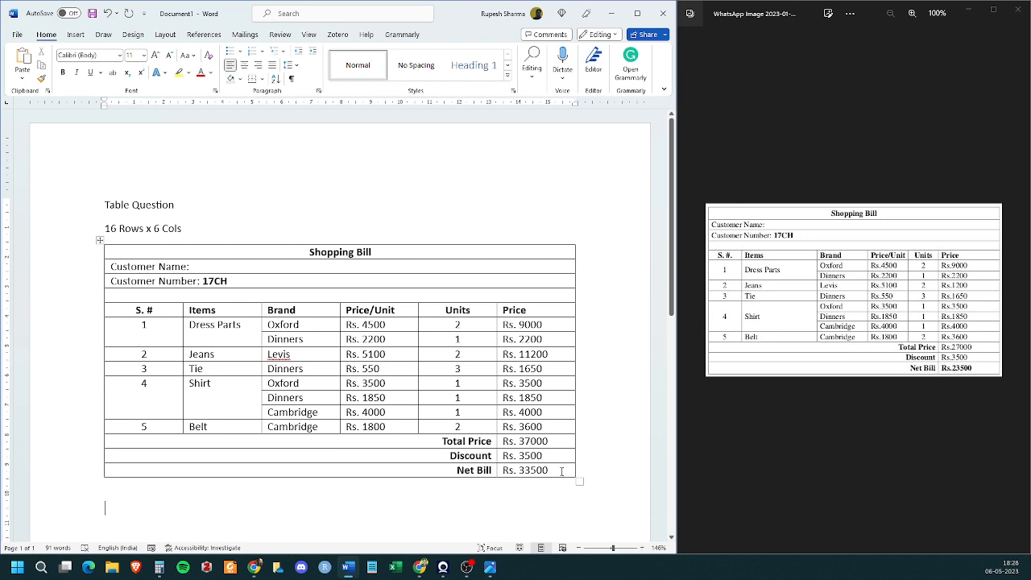
- Make the whole Net Bill row bold, including its amount in the Price column
{"action": "left_click_drag", "start_coordinate": [562, 471], "coordinate": [487, 471]}
{"action": "left_click", "coordinate": [486, 470]}
{"action": "left_click_drag", "start_coordinate": [549, 470], "coordinate": [492, 470]}
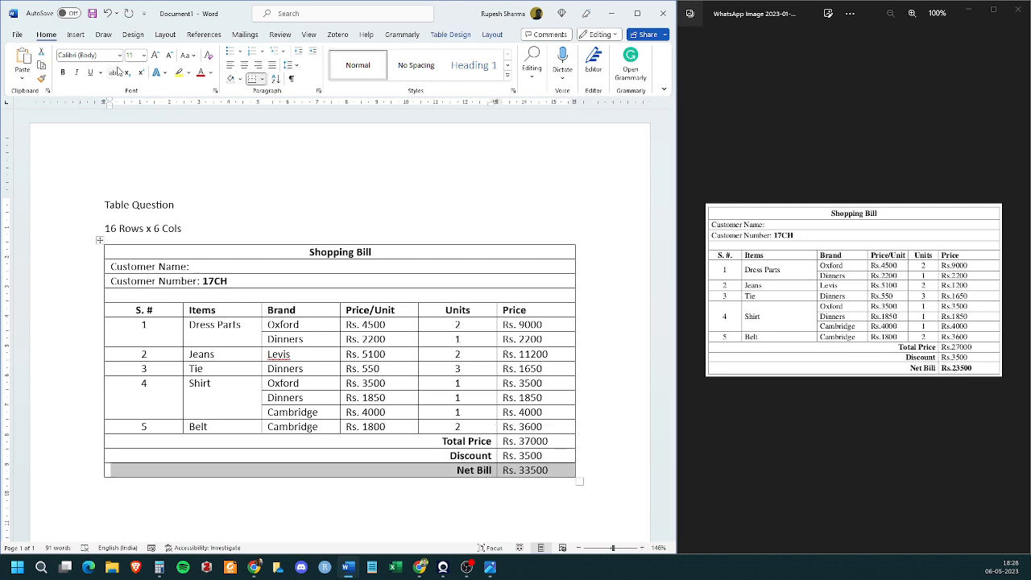
{"action": "left_click", "coordinate": [63, 72]}
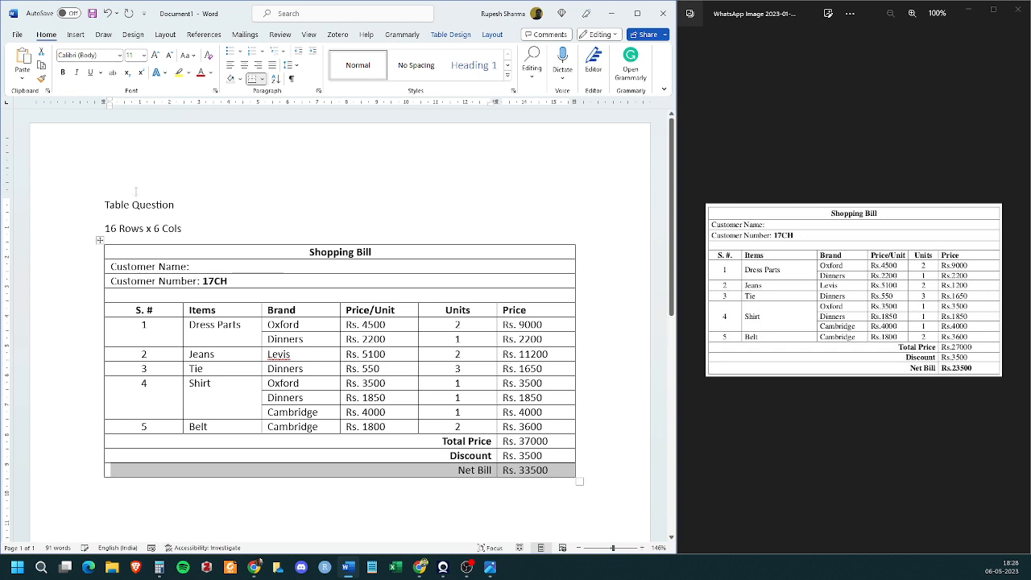
{"action": "left_click", "coordinate": [63, 73]}
{"action": "left_click", "coordinate": [403, 490]}
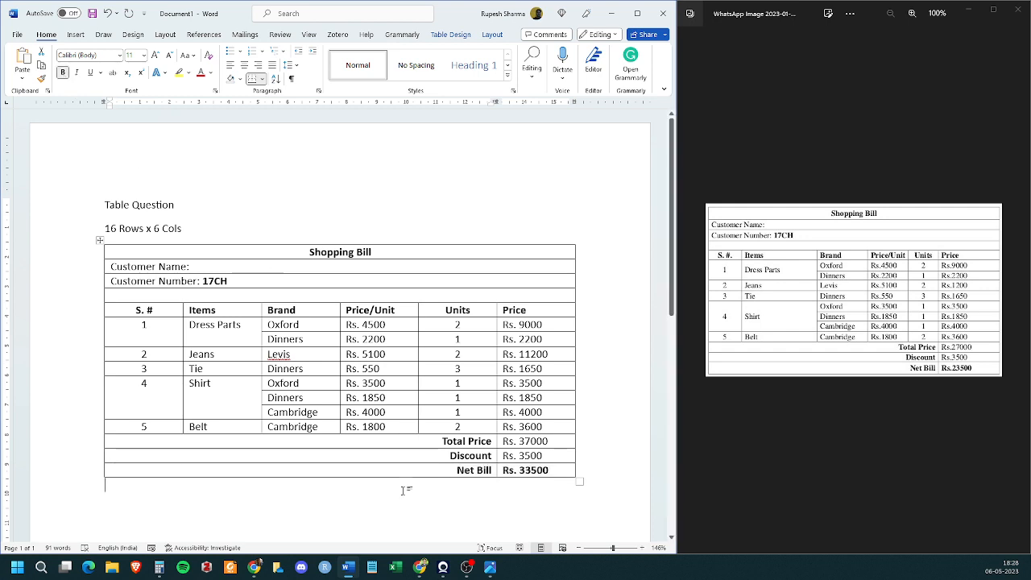